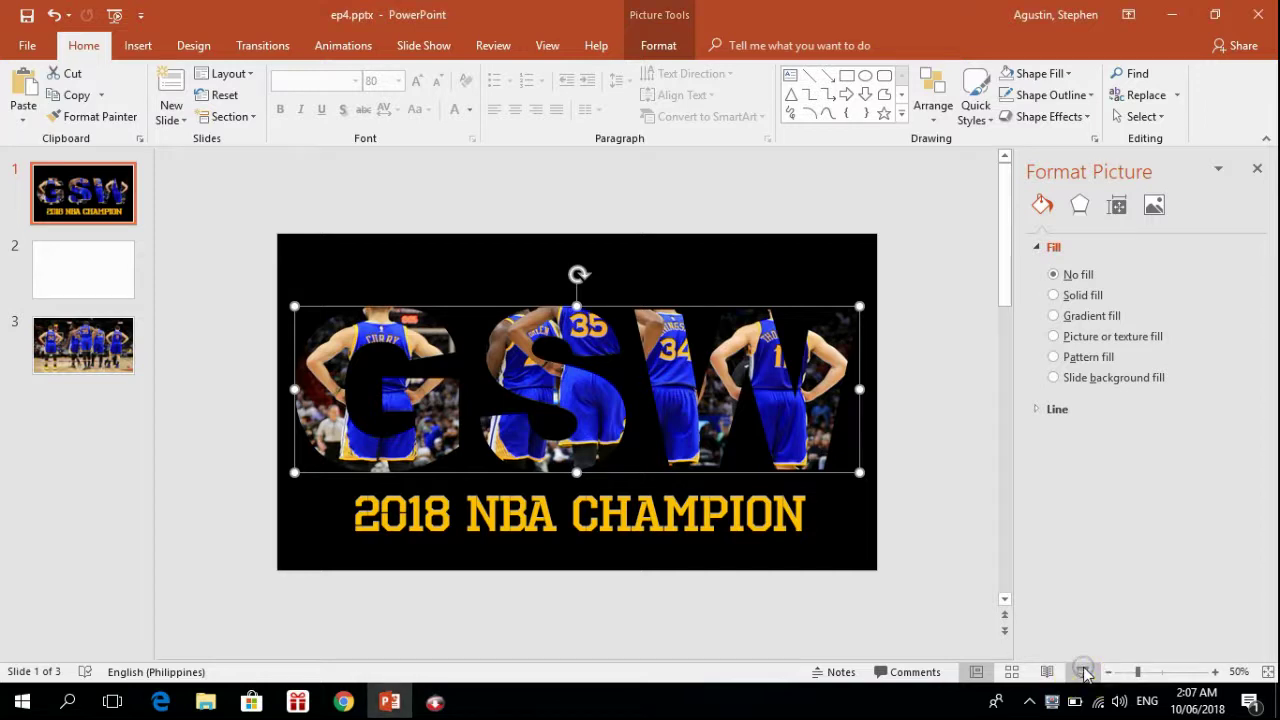
Step: Preview the finished GSW title slide as a full-screen show, then go to slide 2
click(1083, 672)
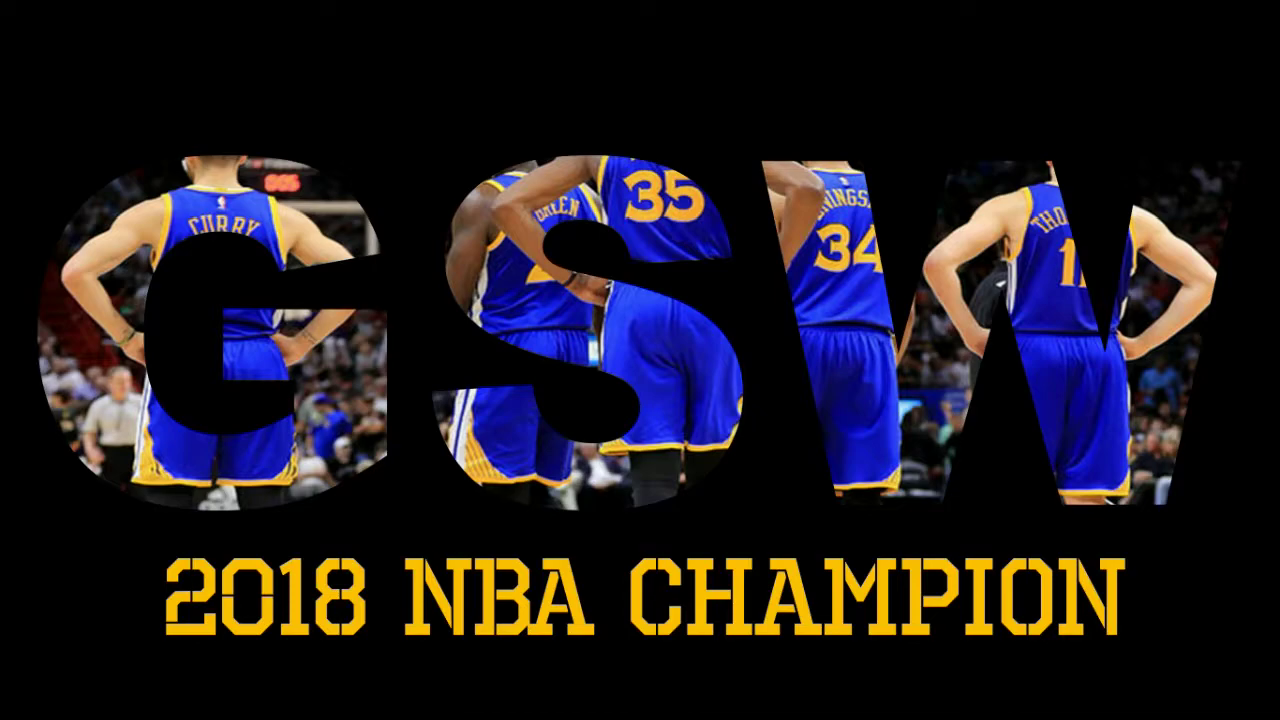
key(Escape)
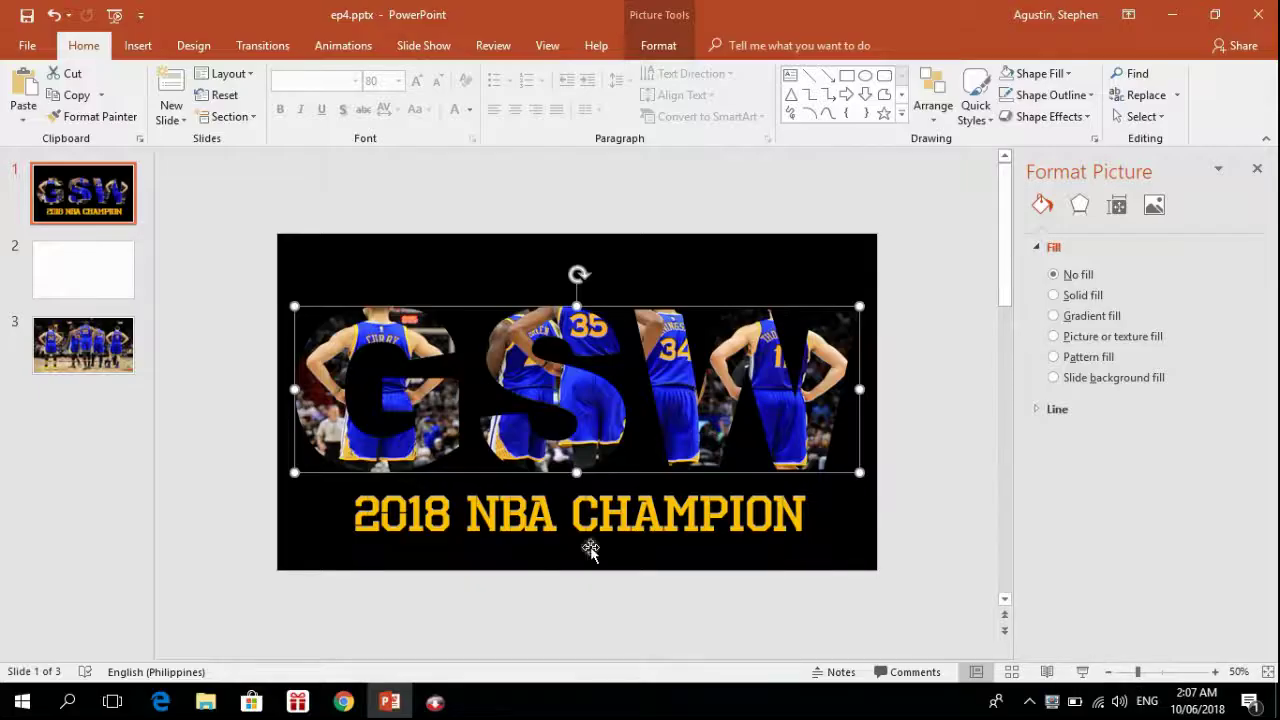
click(204, 191)
Step: Apply the Title and Content layout to the blank slide 2
click(69, 292)
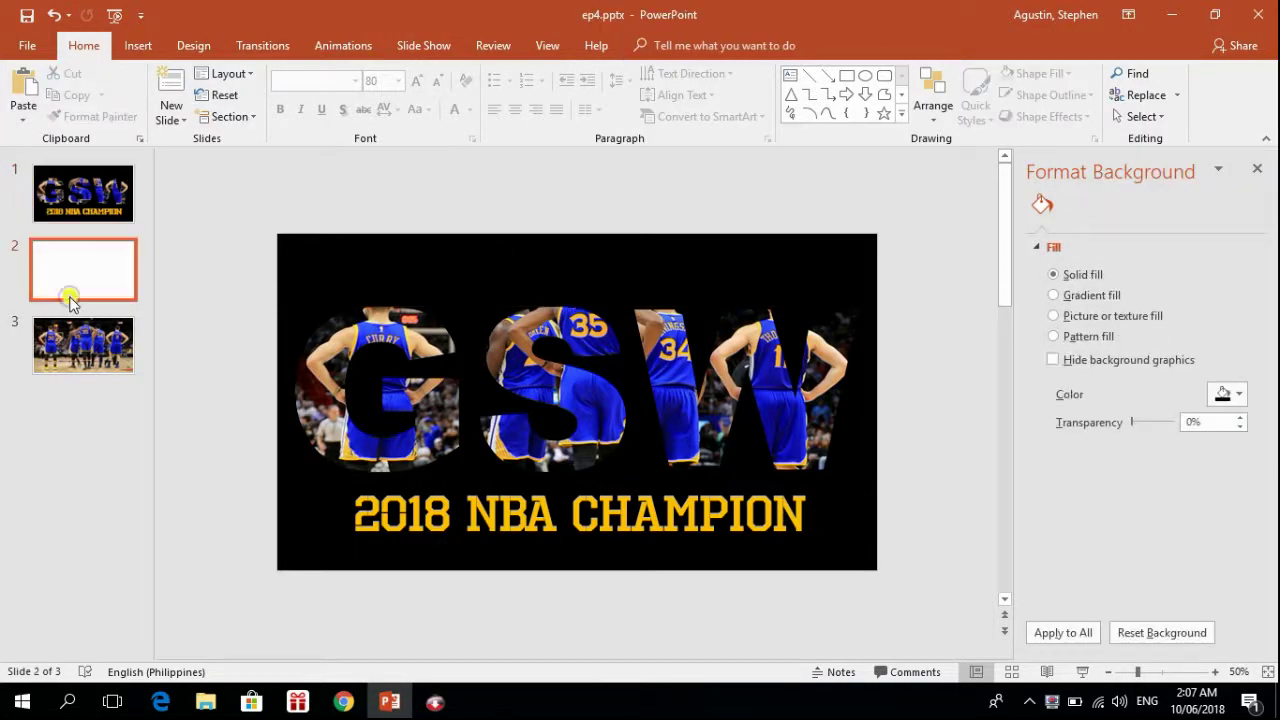
right_click(381, 376)
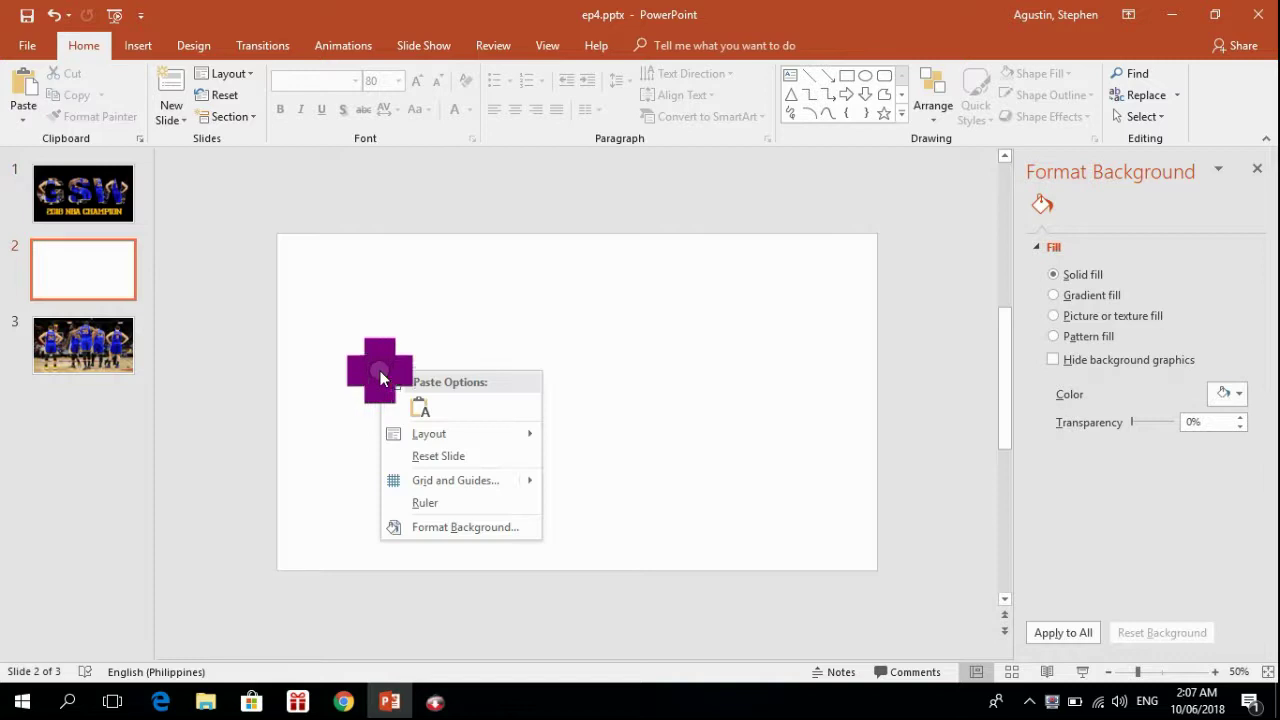
click(437, 430)
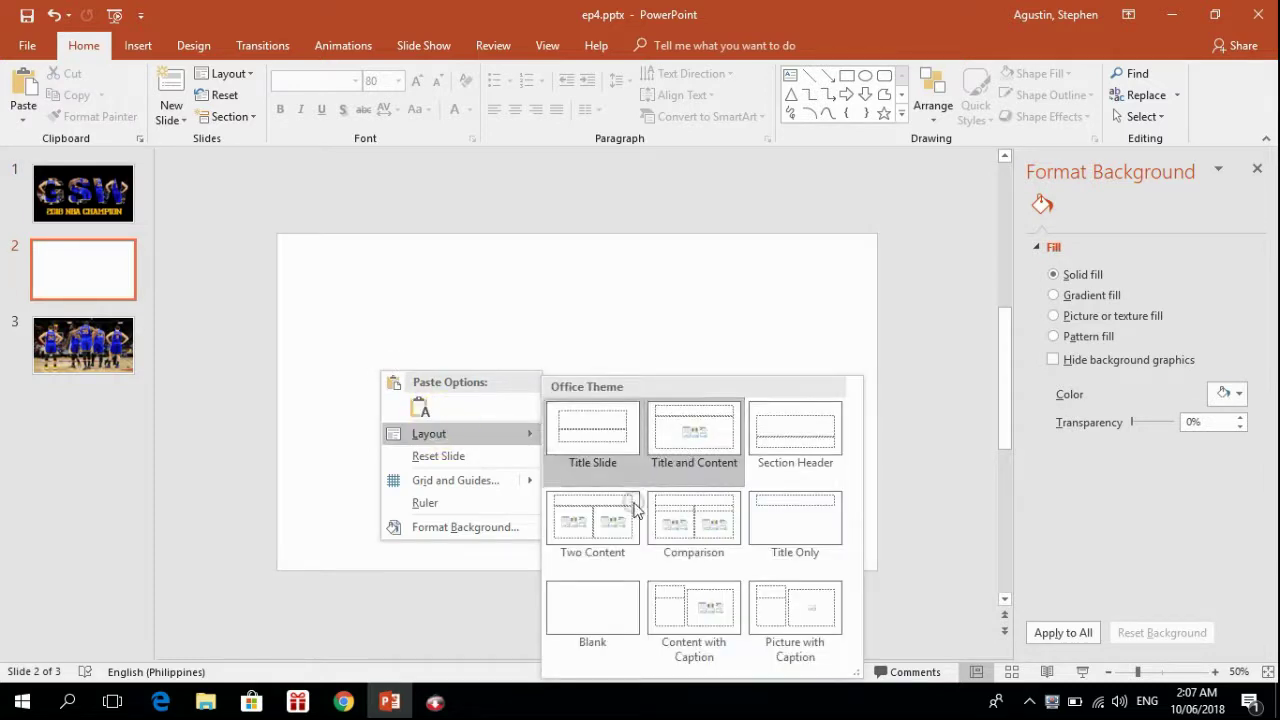
click(663, 454)
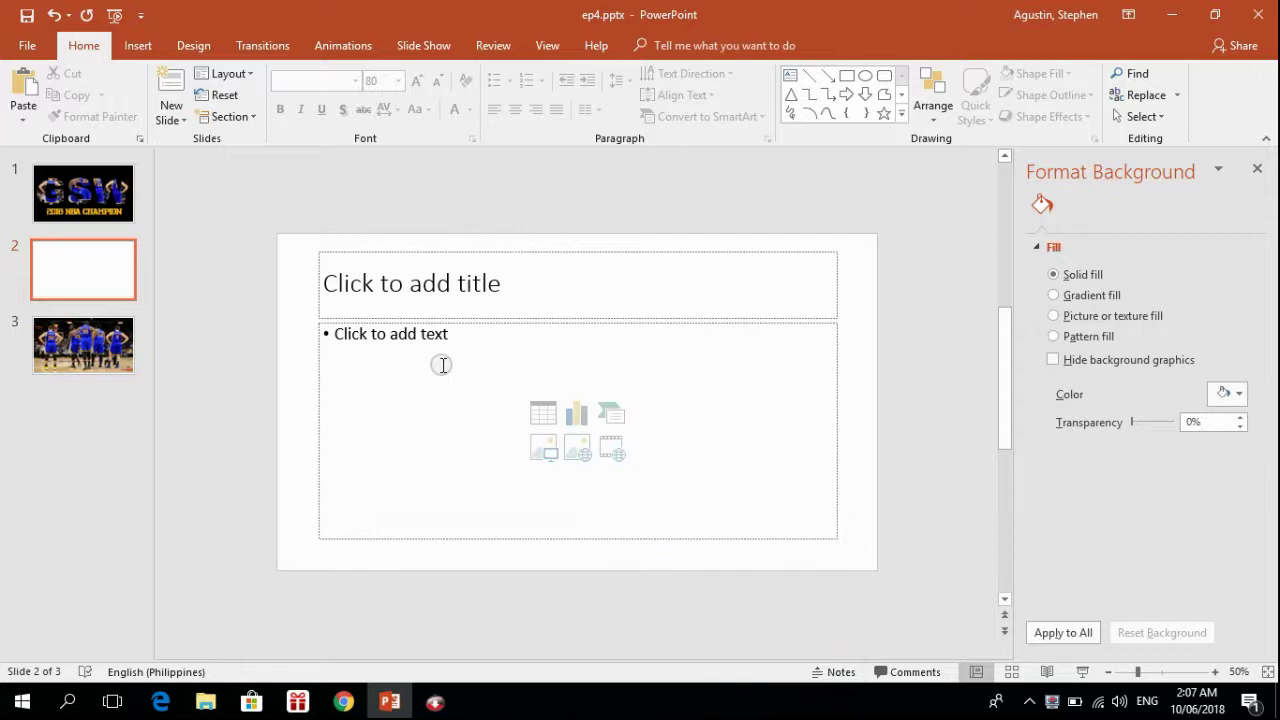
Step: Type GSW into the content placeholder and select the word
click(442, 364)
text(GSW)
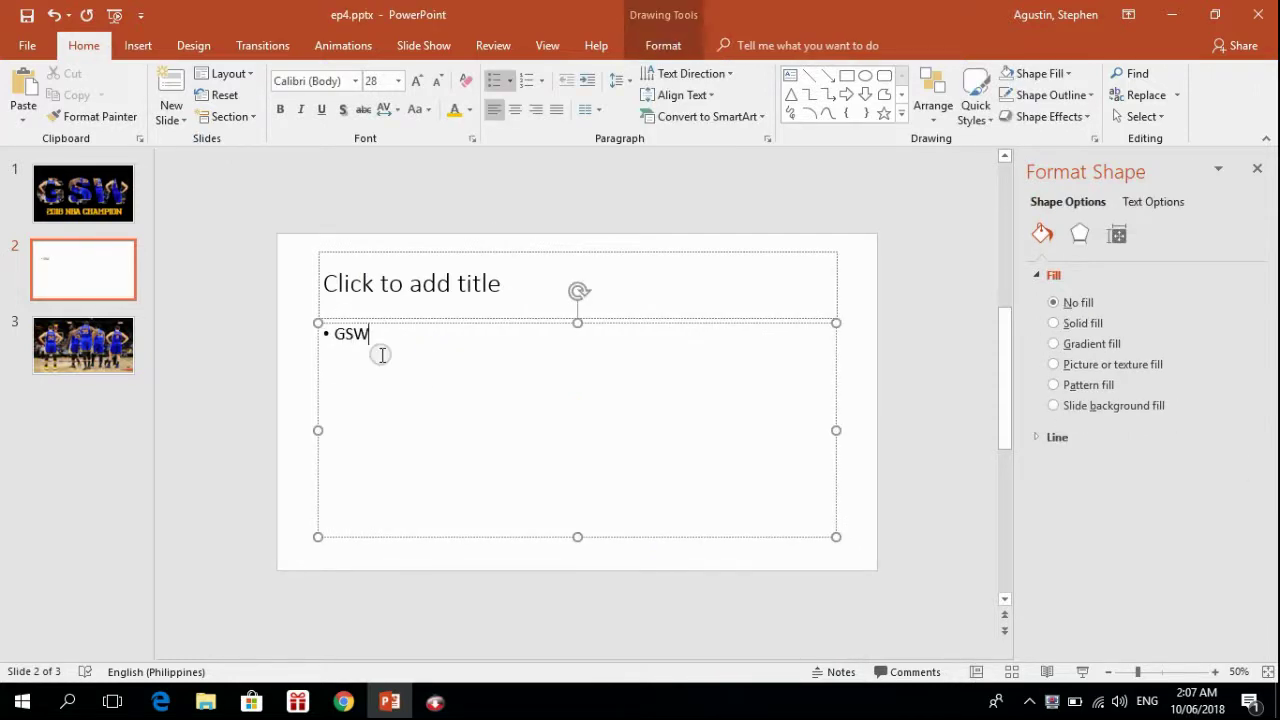
click(343, 334)
drag(340, 334, 392, 335)
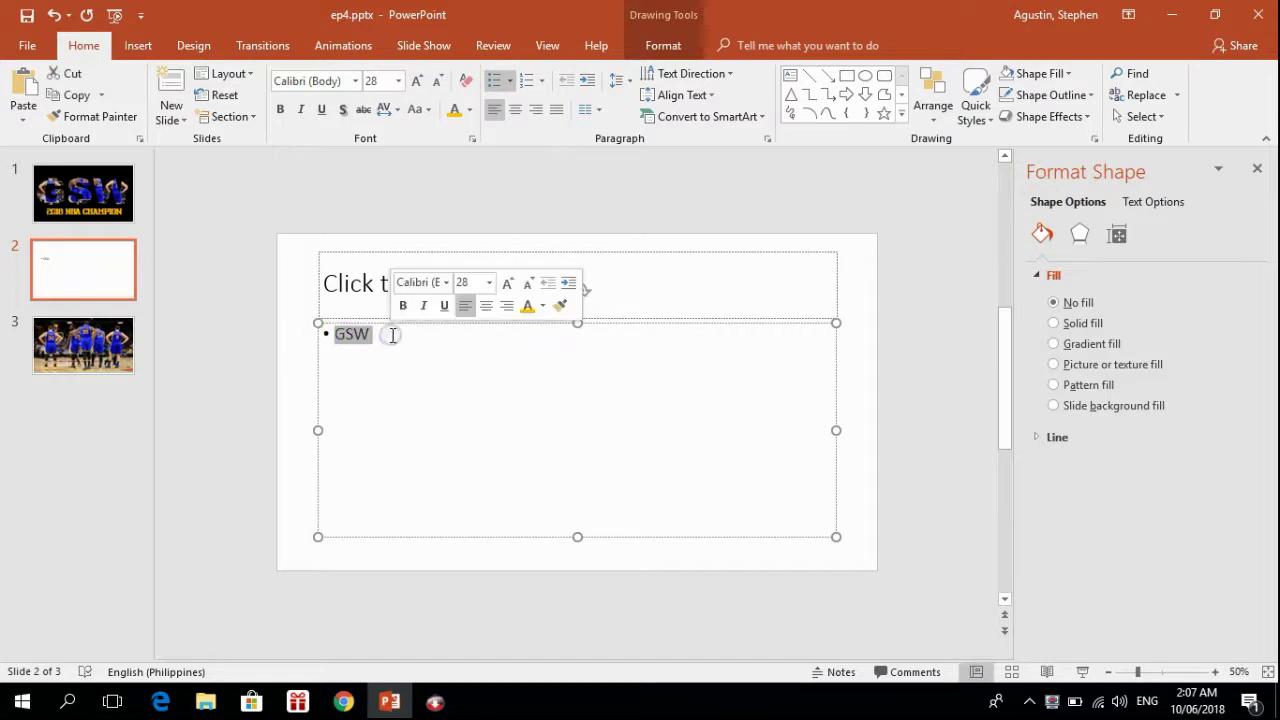
Step: Convert the GSW text into Basic Block List SmartArt, then convert that to plain shapes
right_click(368, 336)
mouse_move(450, 498)
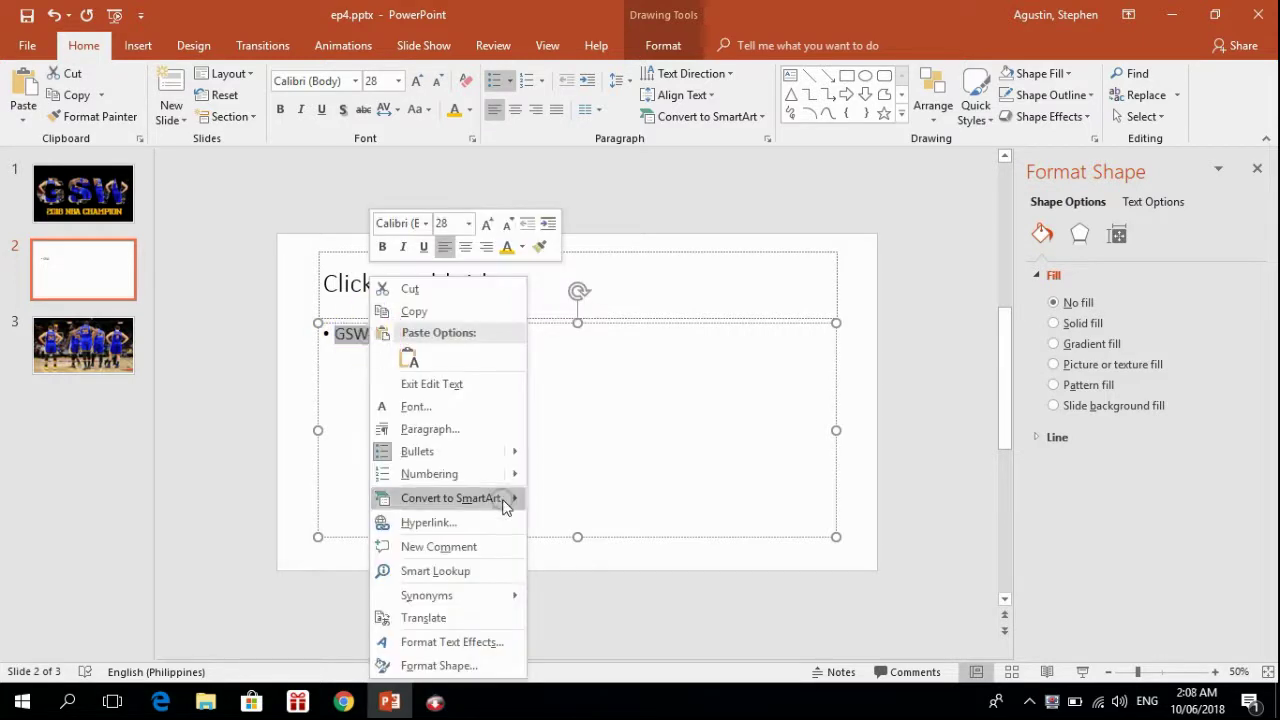
click(620, 666)
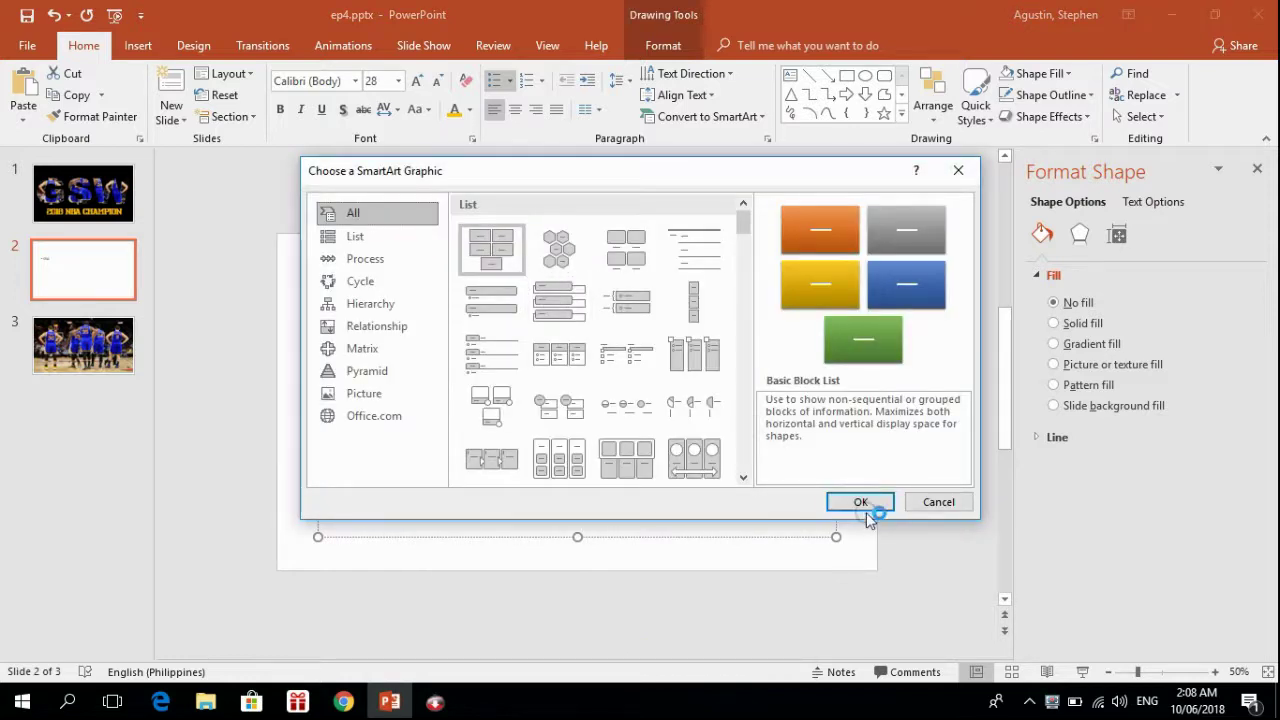
click(862, 509)
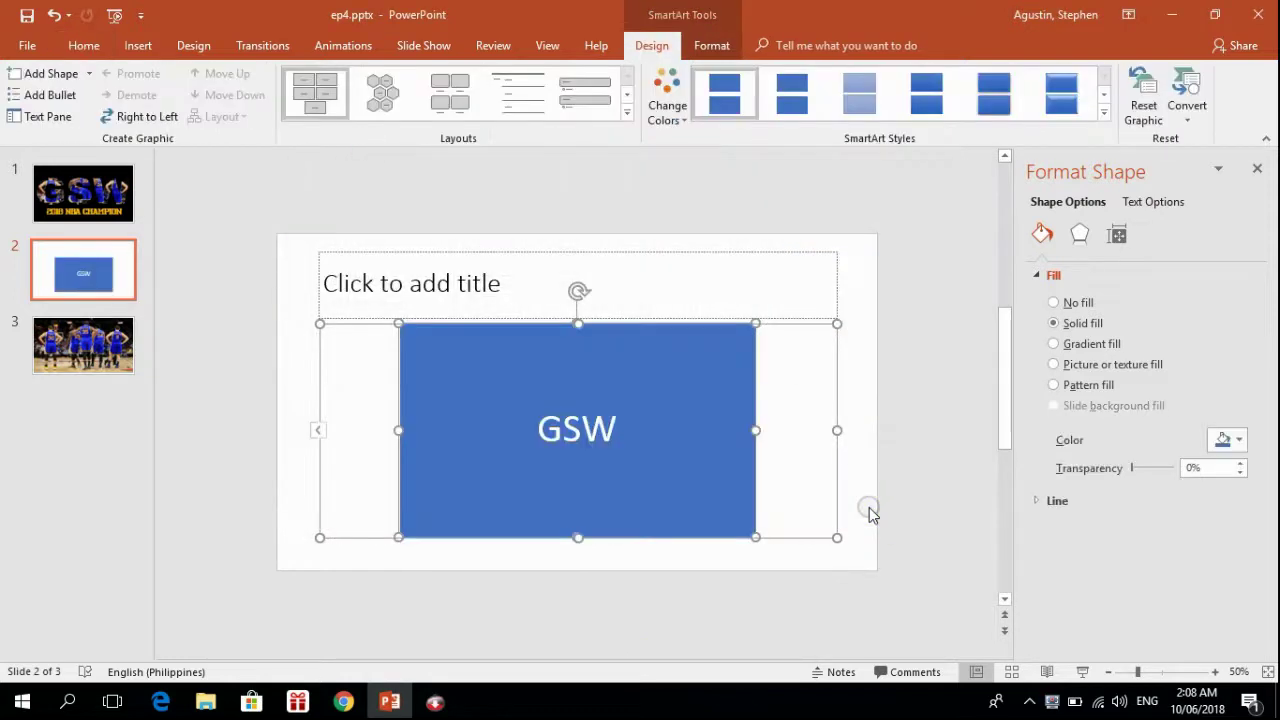
click(1183, 100)
click(1190, 194)
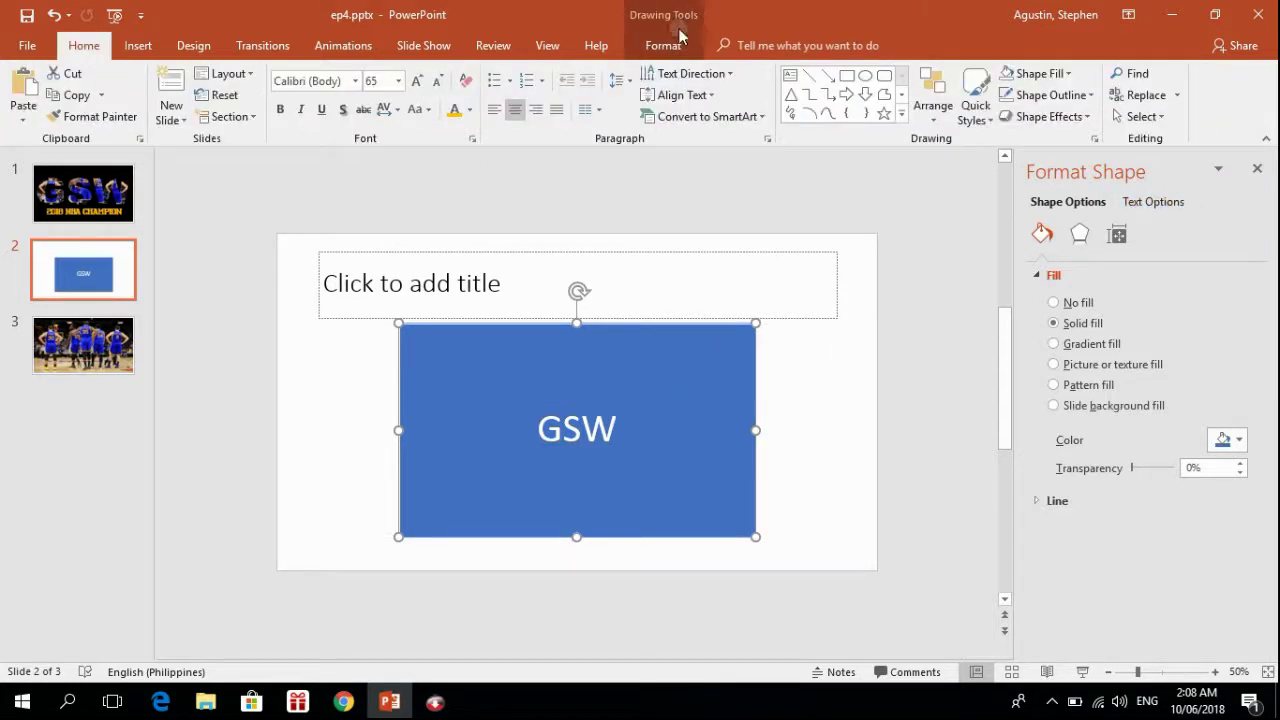
Step: Give the GSW shape No Fill and No Outline, and colour its letters gold
click(666, 38)
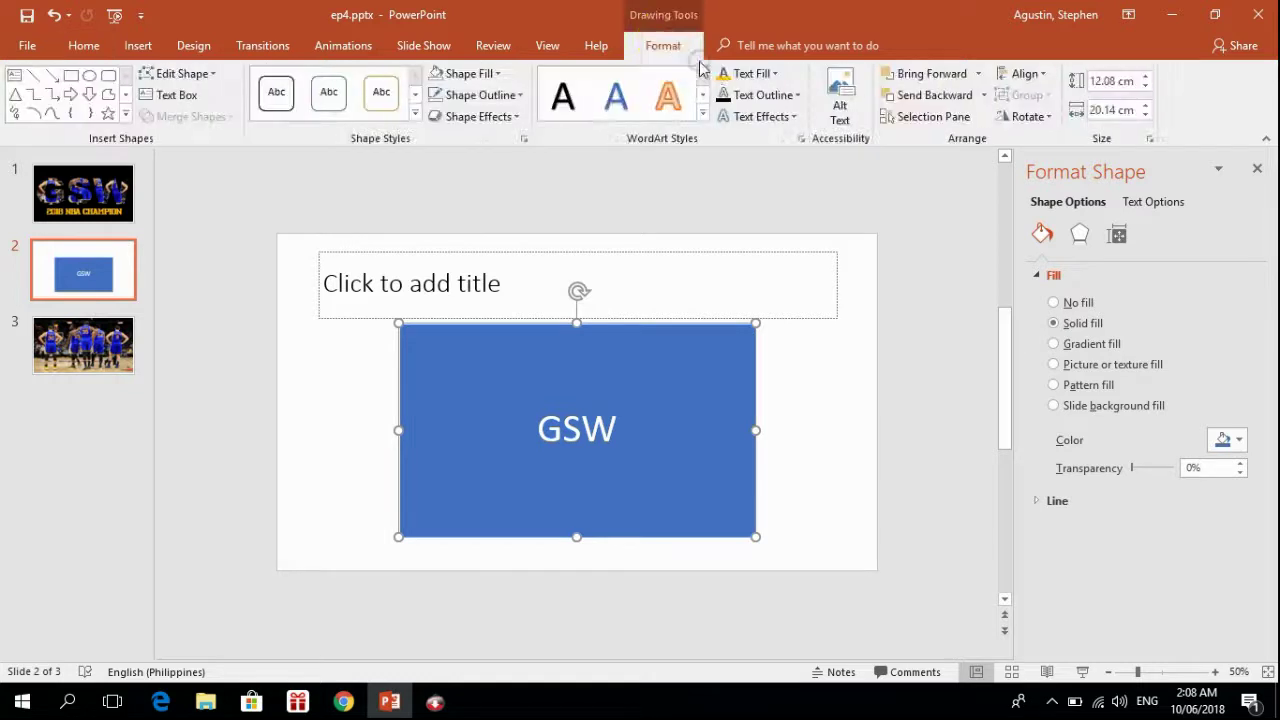
click(486, 74)
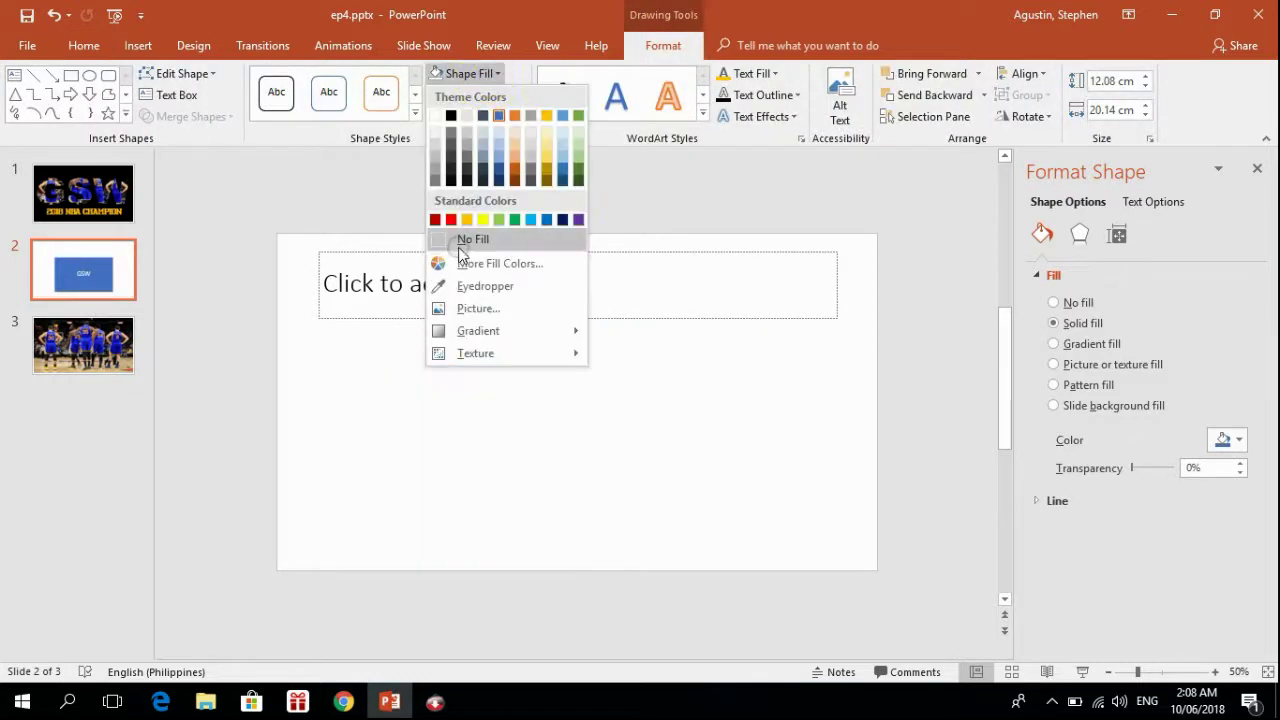
click(459, 242)
click(484, 95)
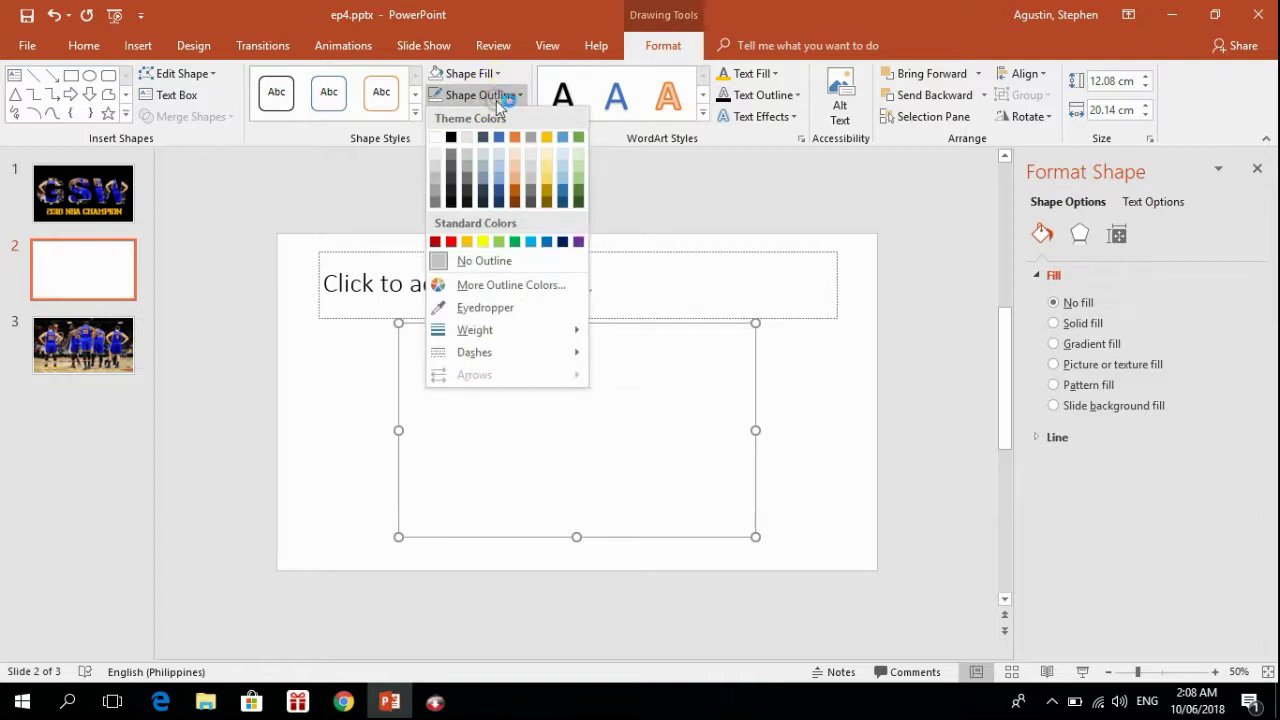
click(459, 260)
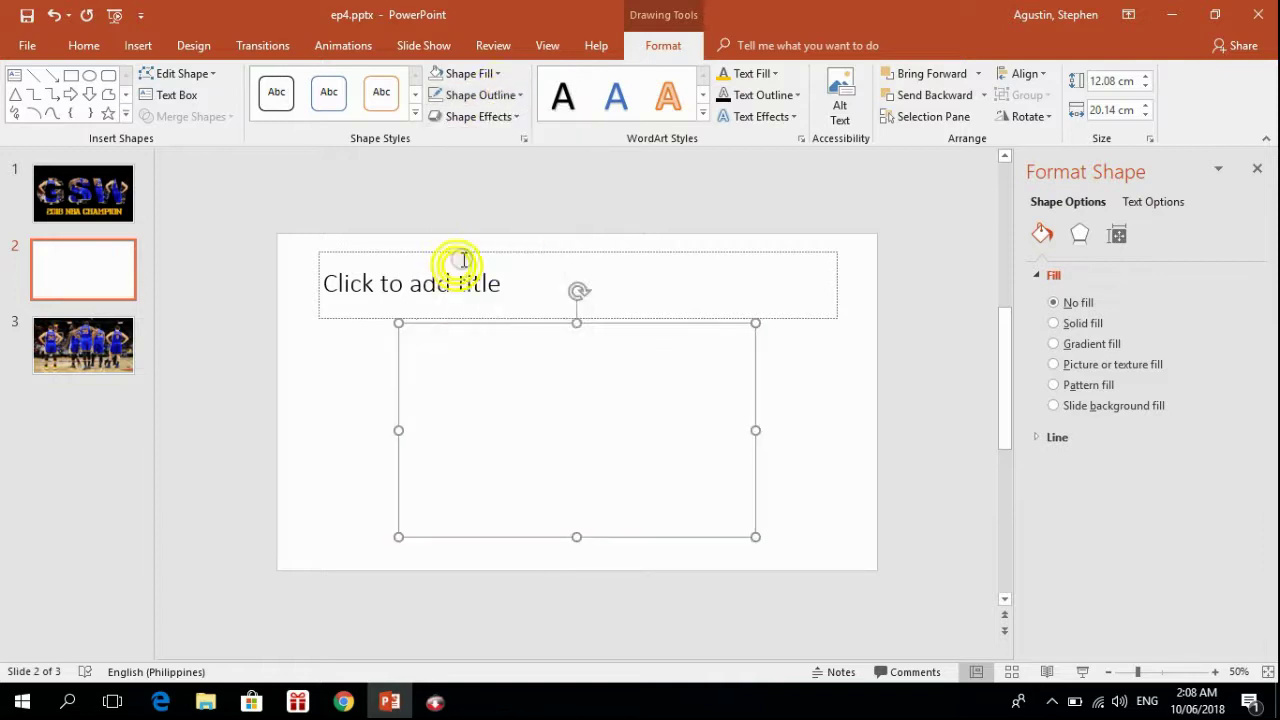
click(755, 74)
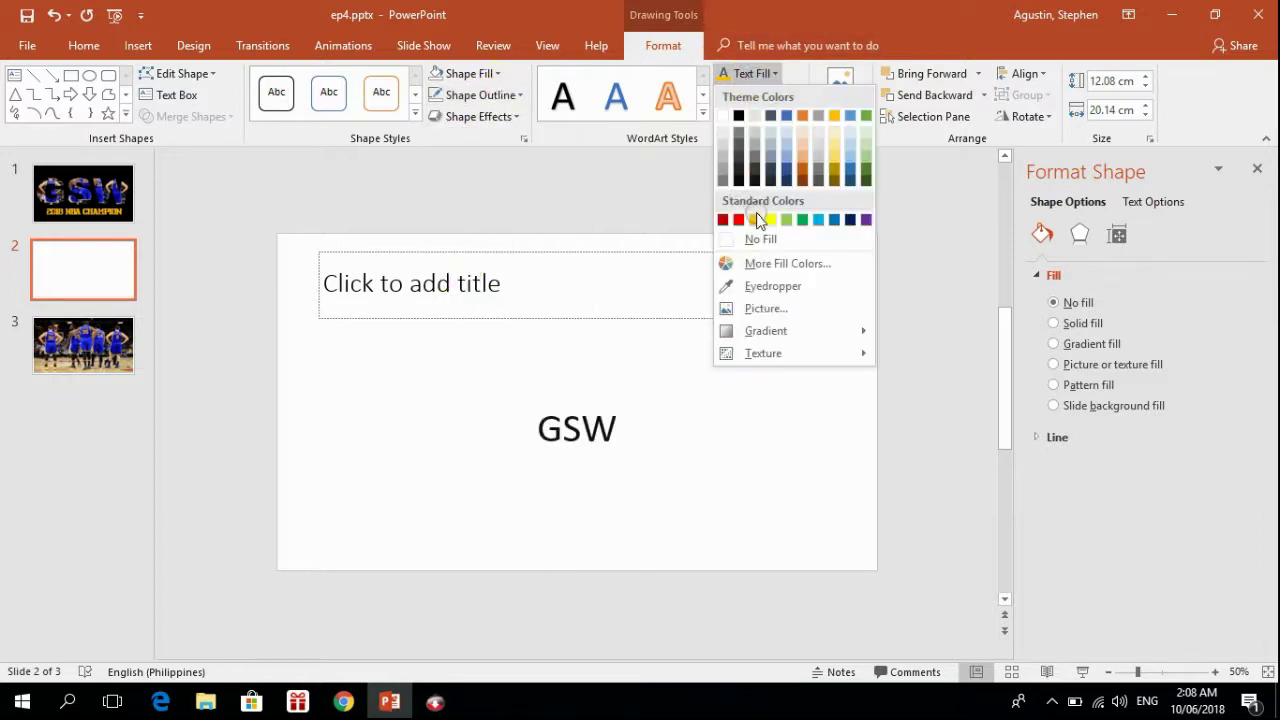
click(755, 220)
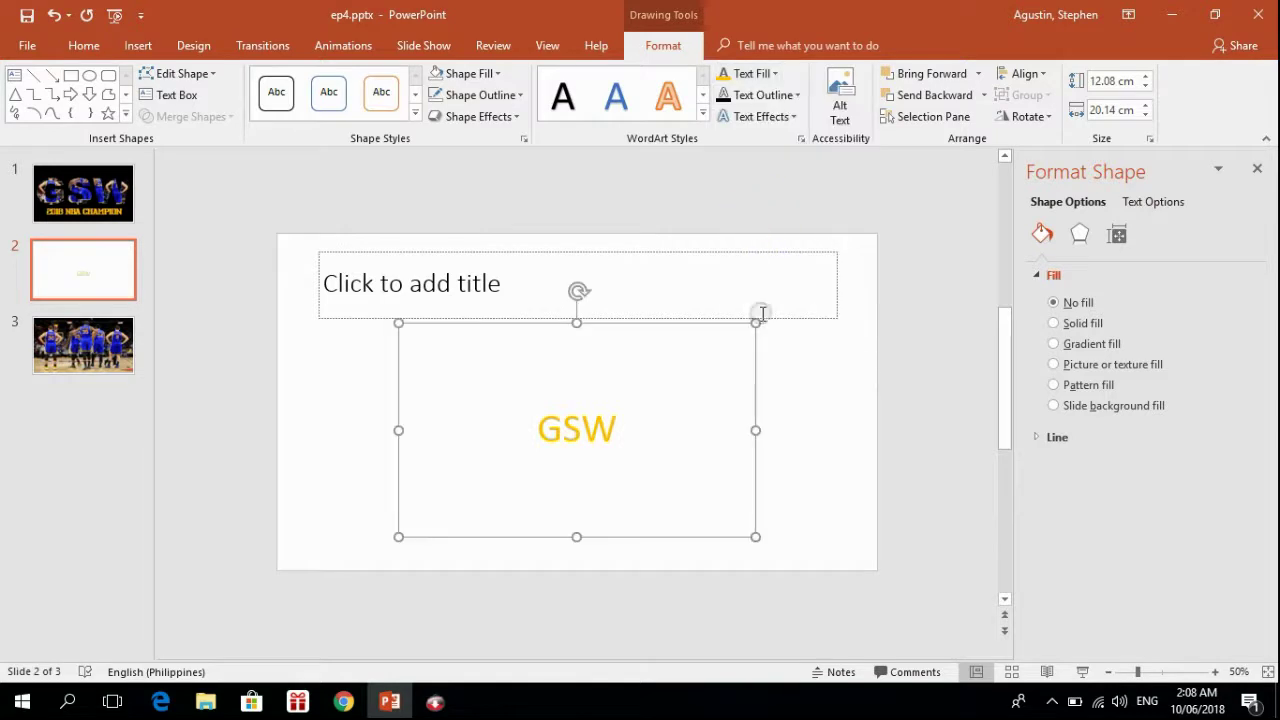
Step: Enlarge the GSW letters to 166 pt and set them in Arial Black
double_click(569, 428)
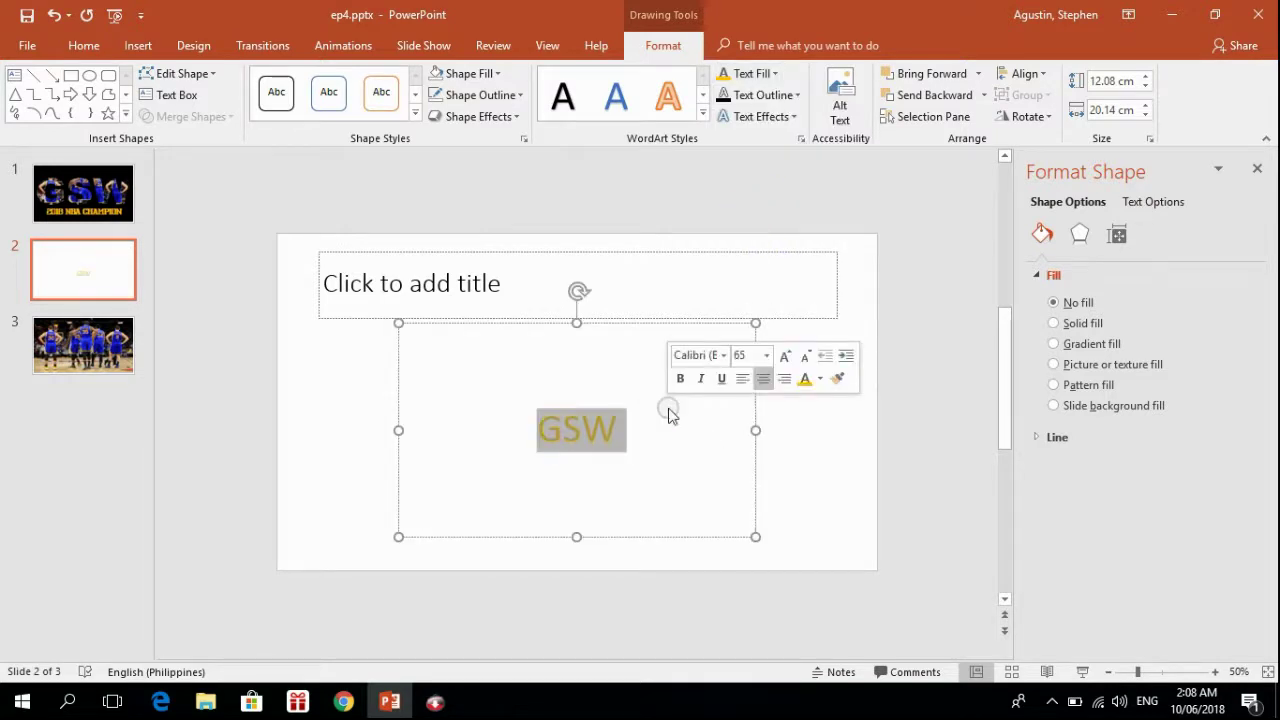
click(84, 47)
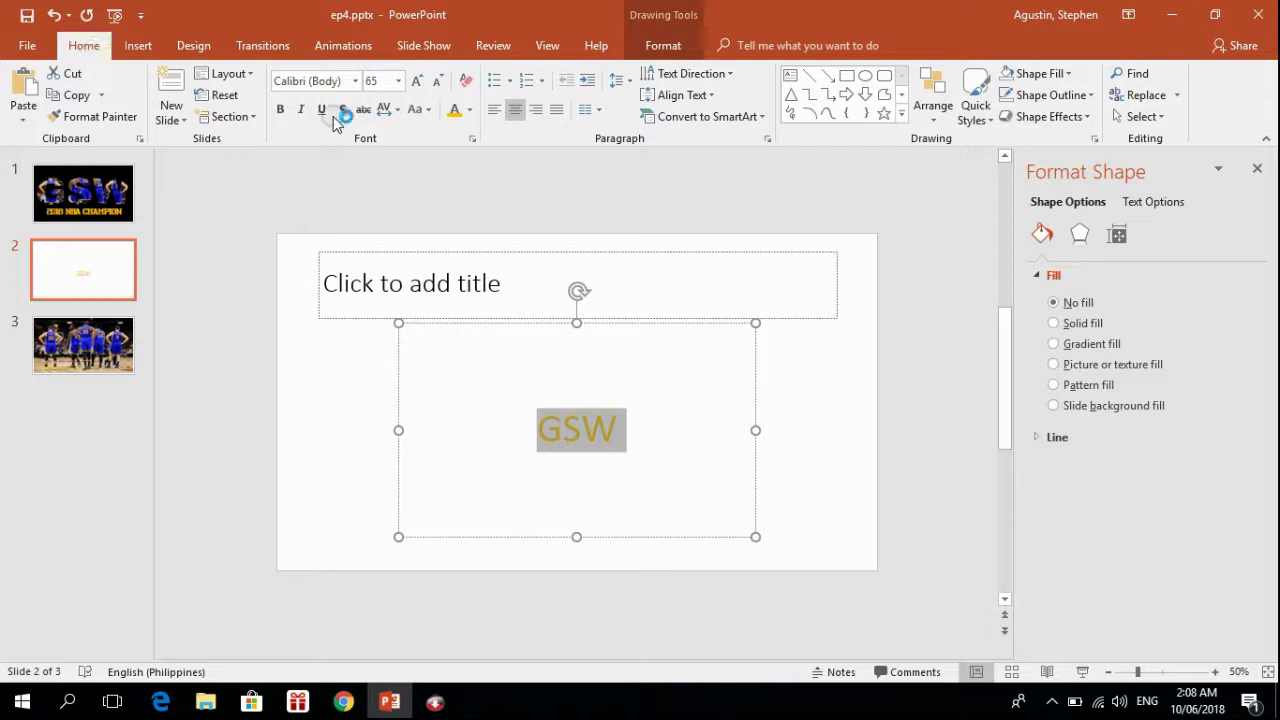
click(417, 80)
click(420, 82)
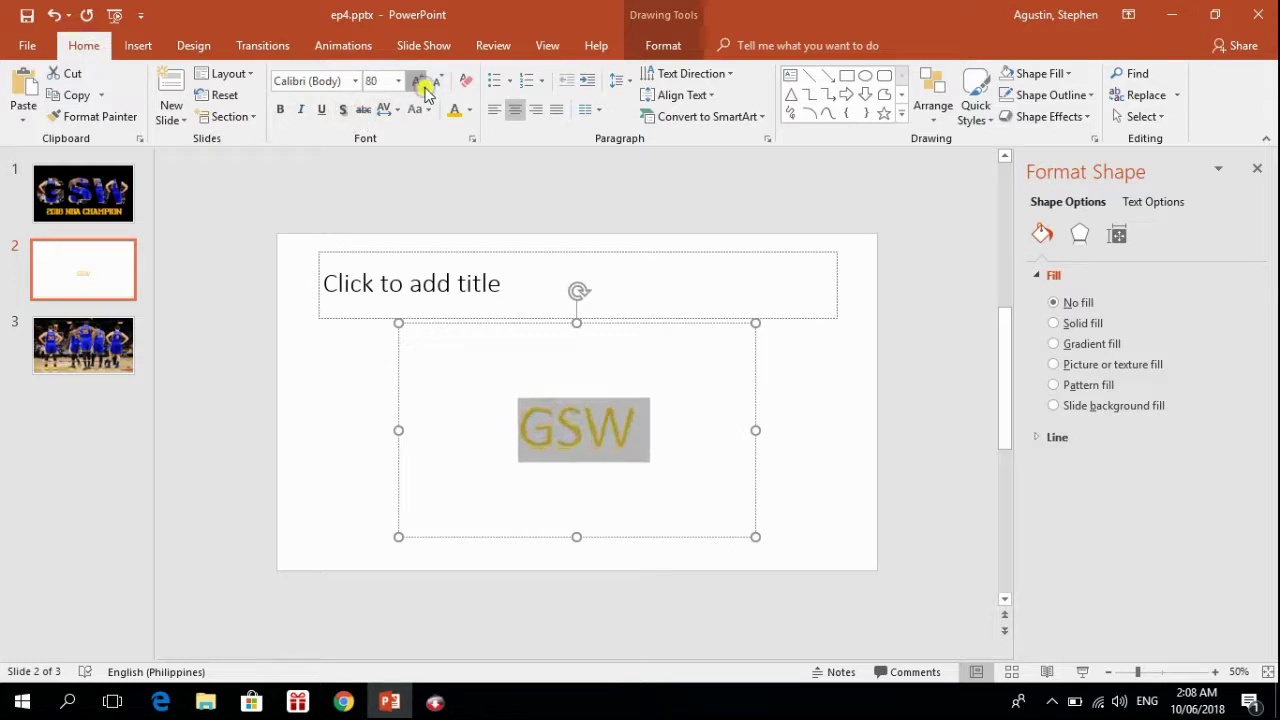
click(422, 84)
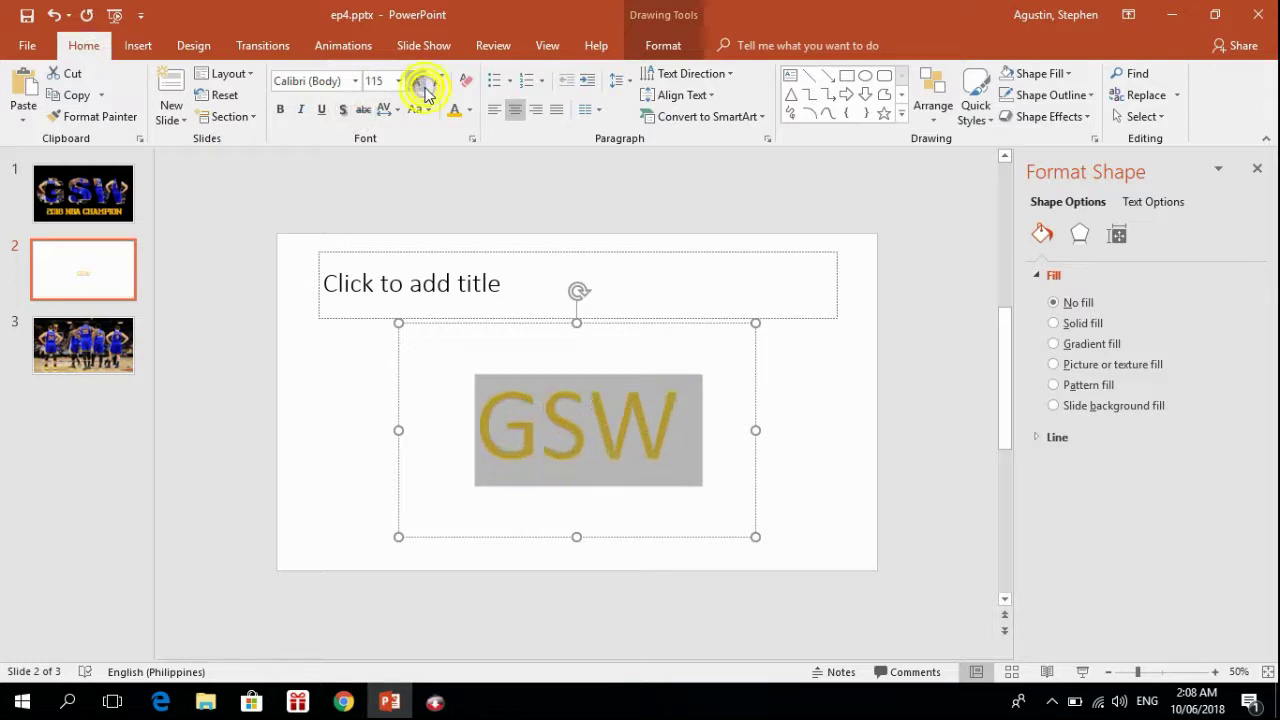
click(354, 81)
click(335, 217)
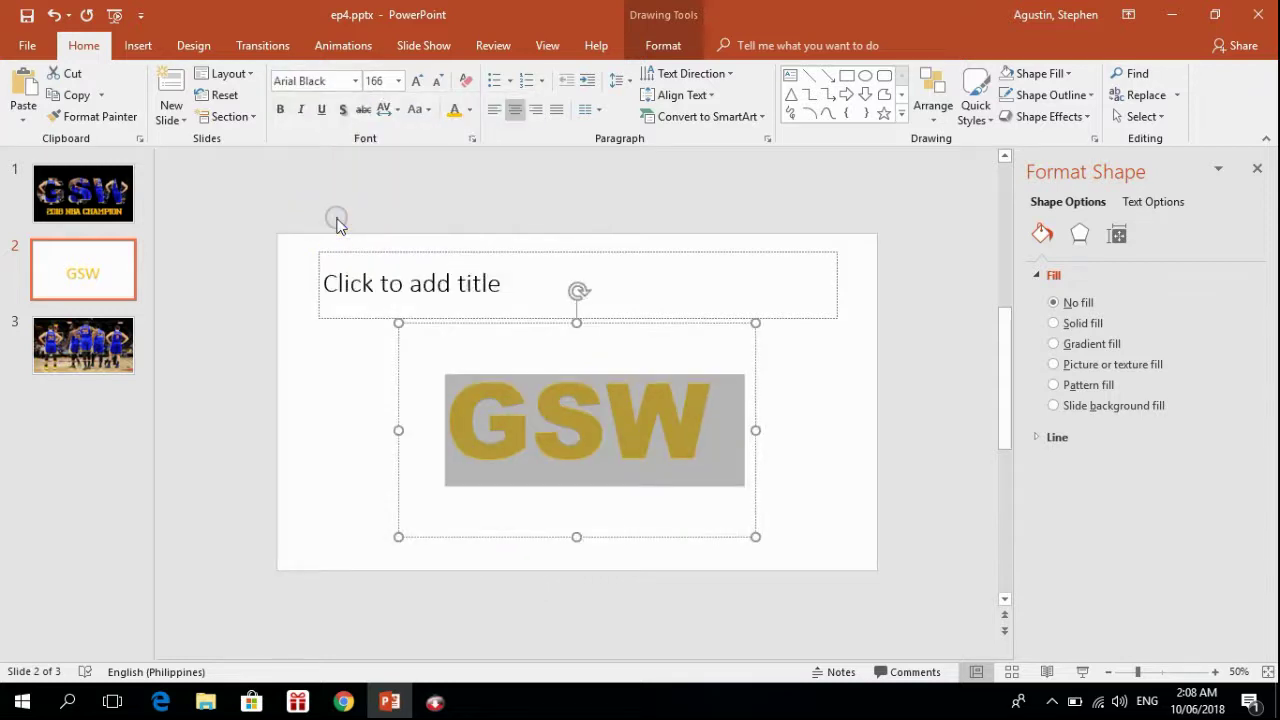
Step: Check slide 1, then return to slide 2 and select the GSW text
click(108, 189)
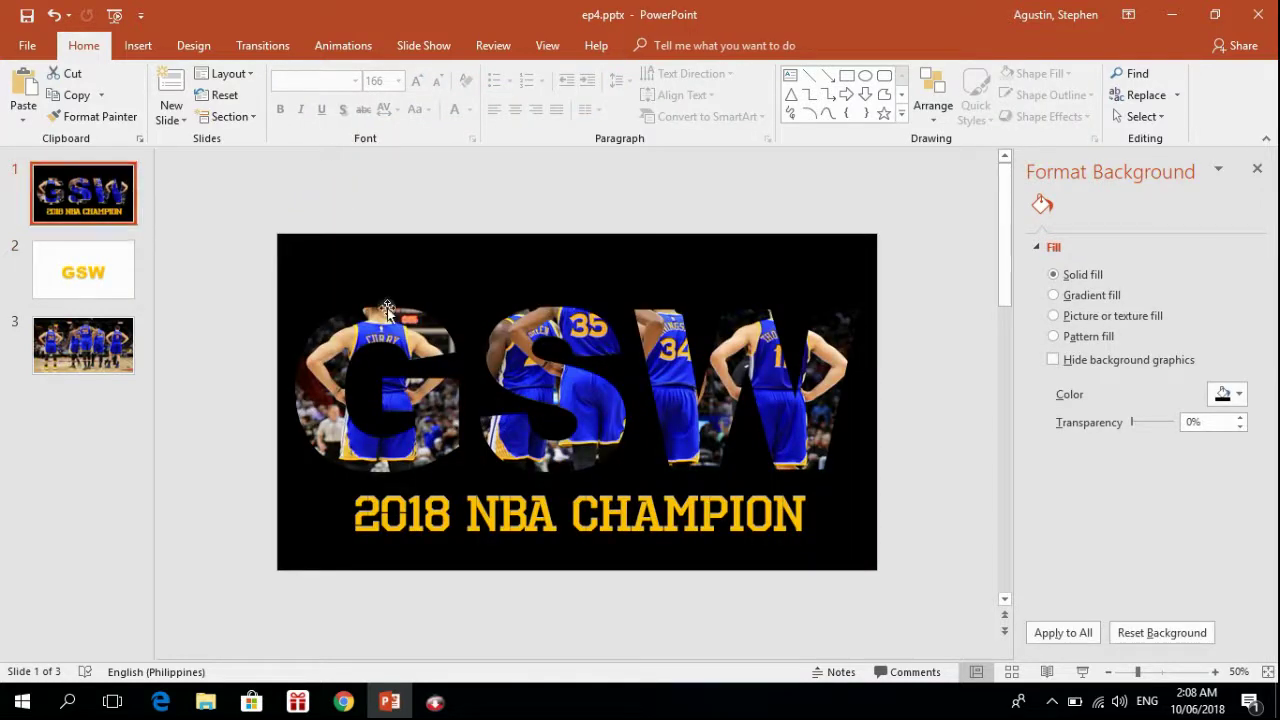
click(103, 269)
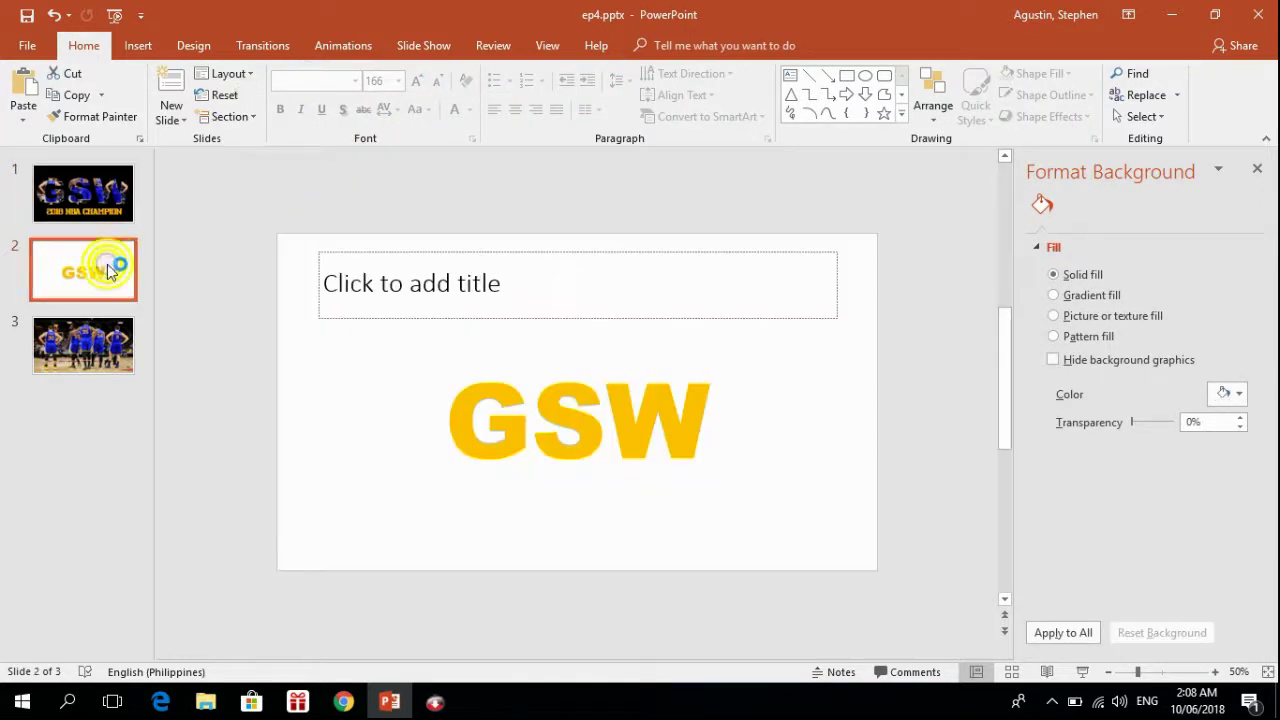
click(513, 423)
drag(417, 426, 714, 437)
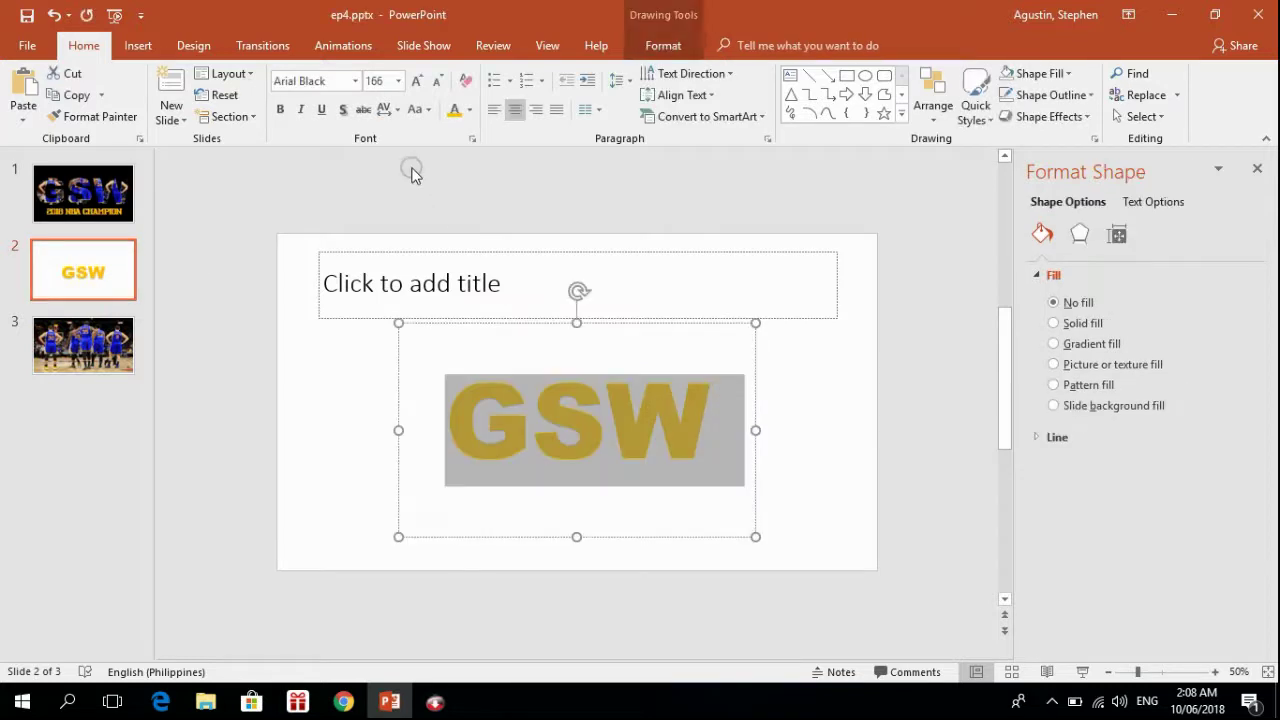
Step: Enlarge GSW further and widen its text box on both sides to keep one line
click(397, 81)
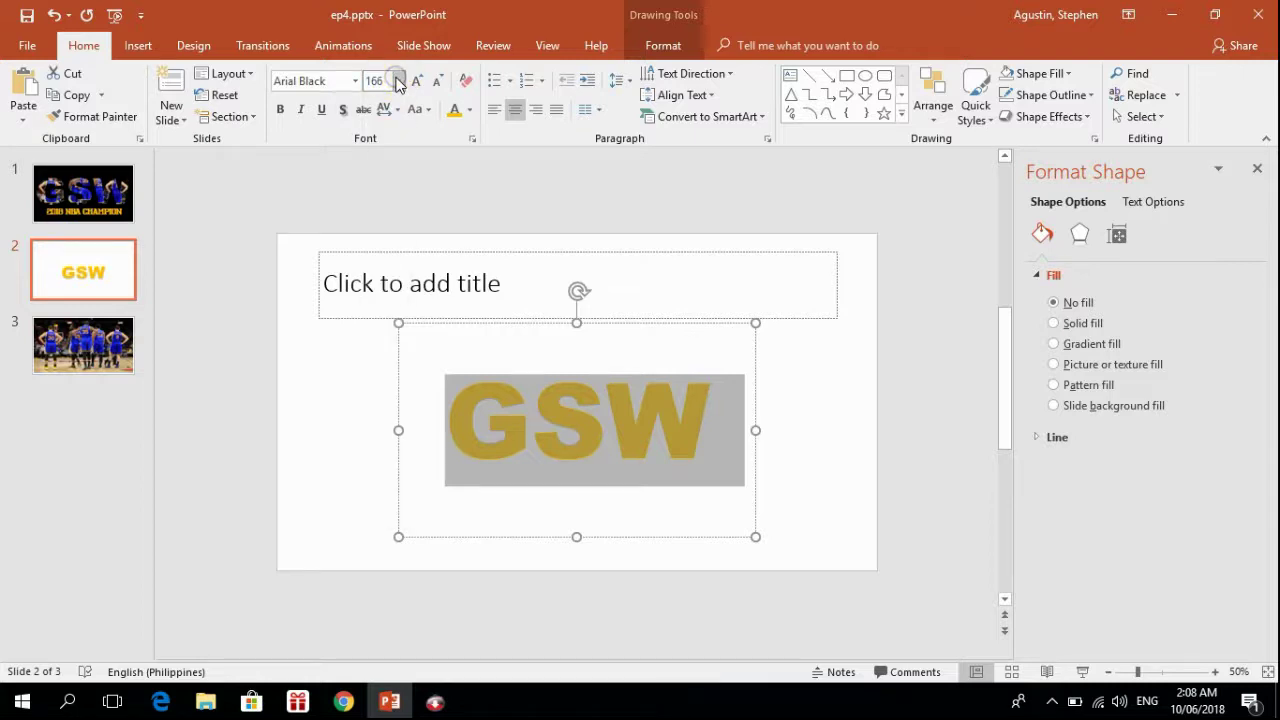
click(421, 87)
click(421, 87)
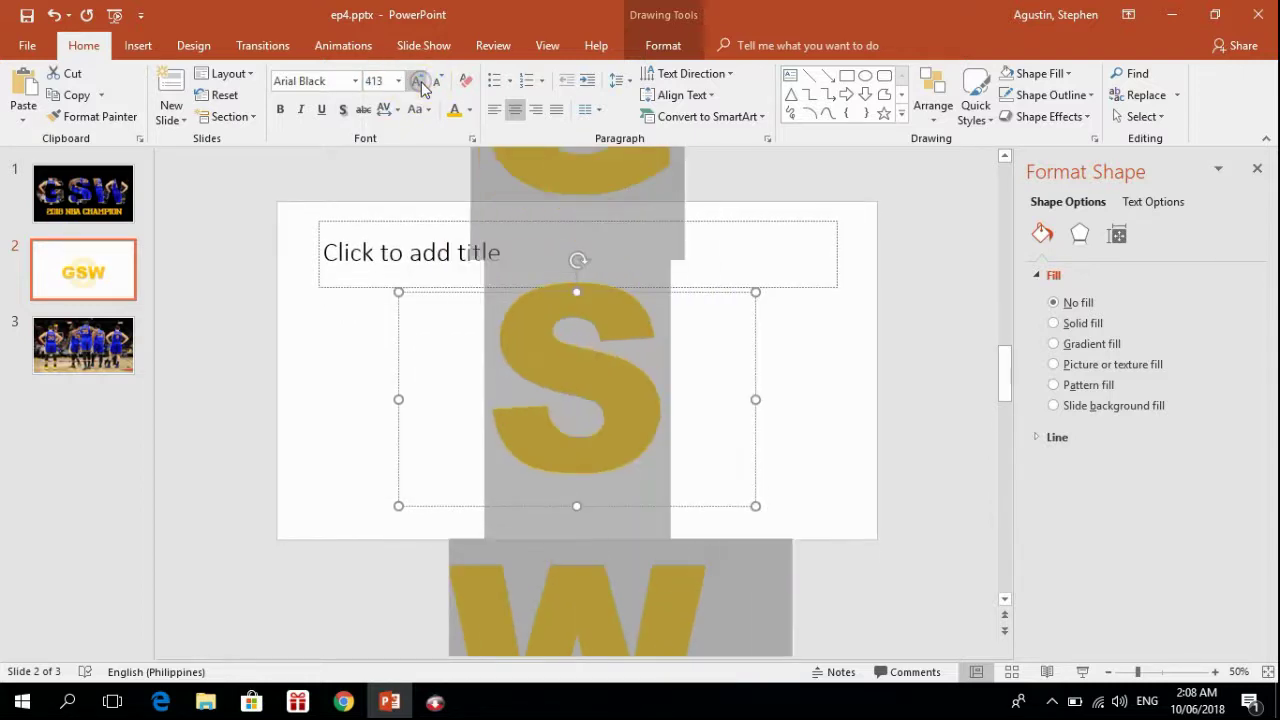
drag(757, 394, 918, 392)
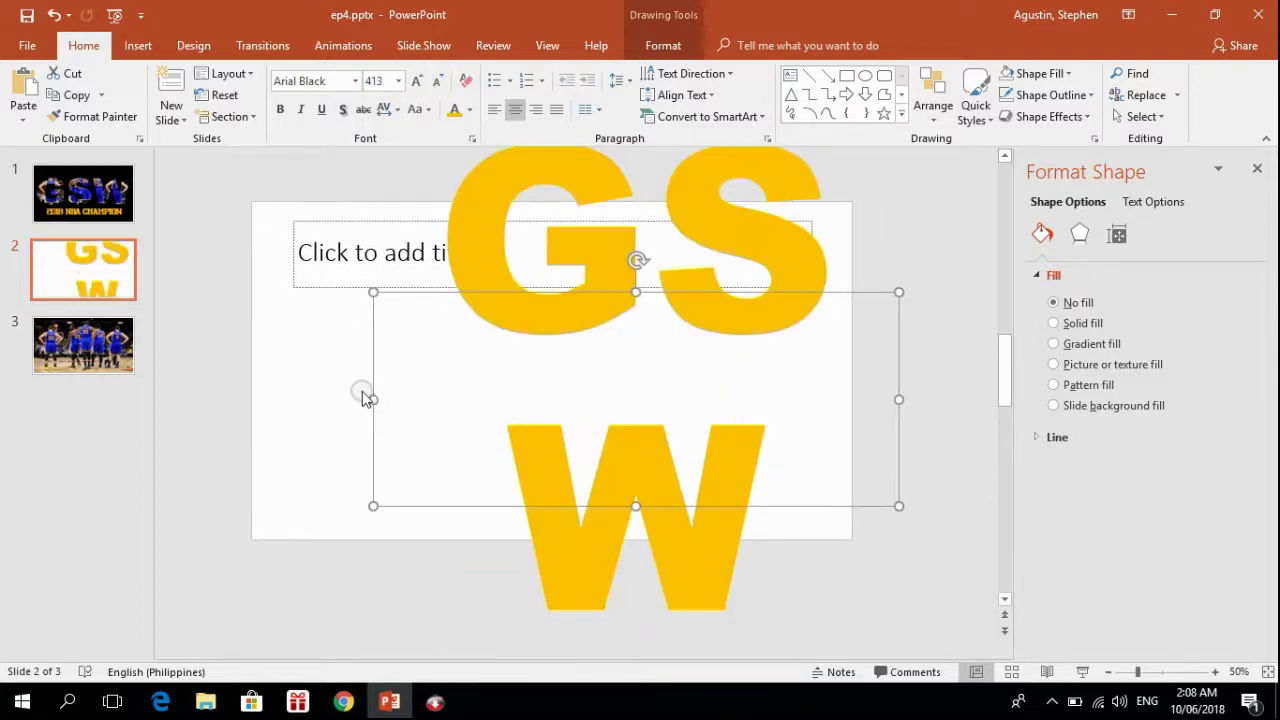
drag(375, 397, 207, 399)
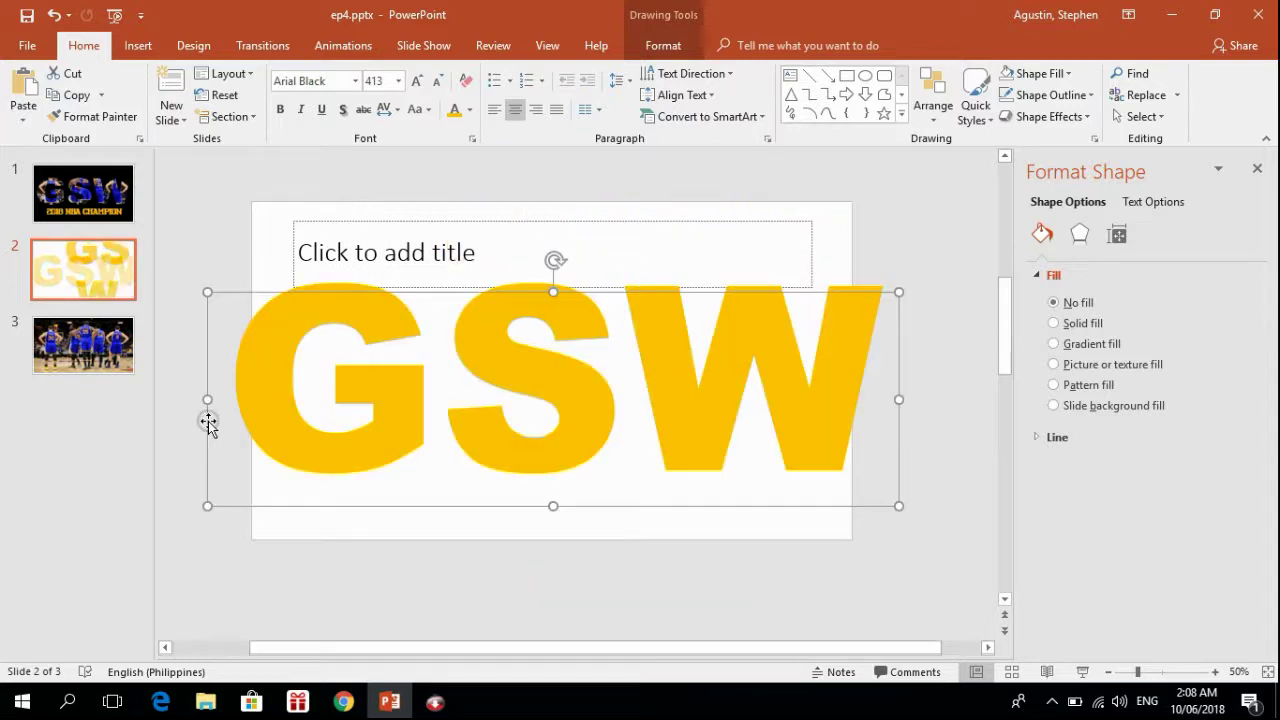
Step: Set the GSW font size to 360, then 370, and move the box slightly up
click(379, 81)
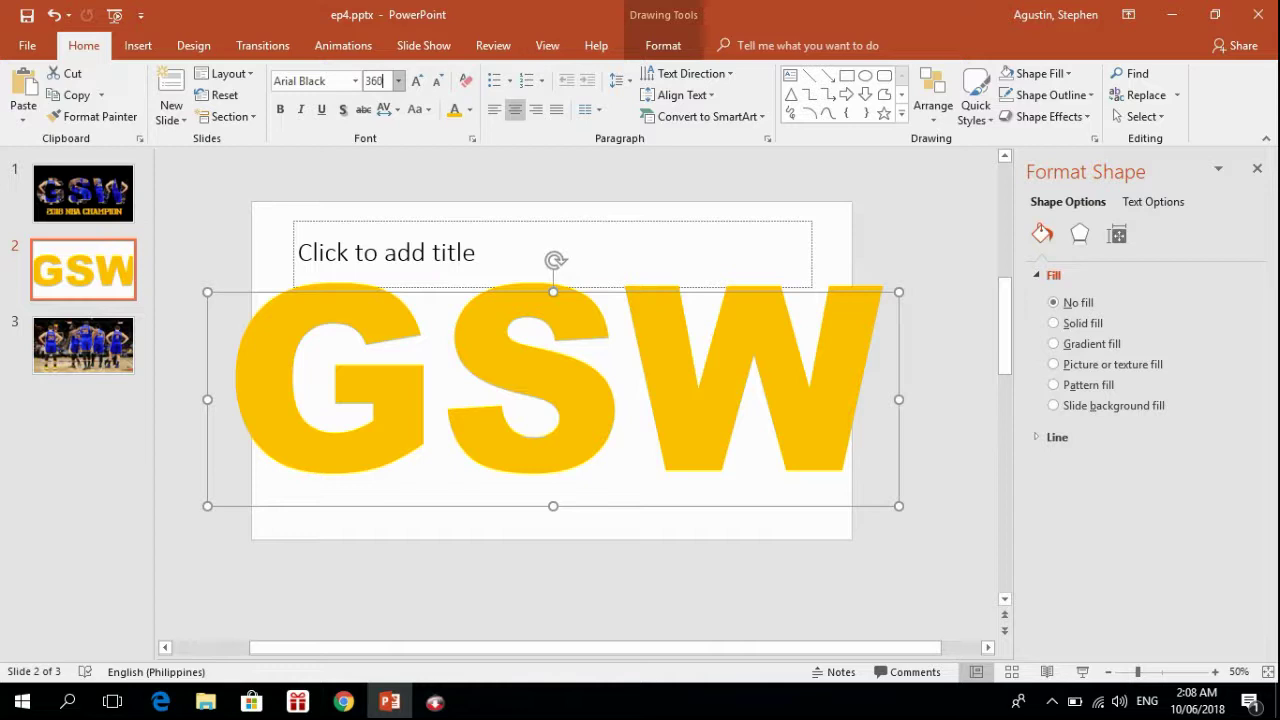
key(Return)
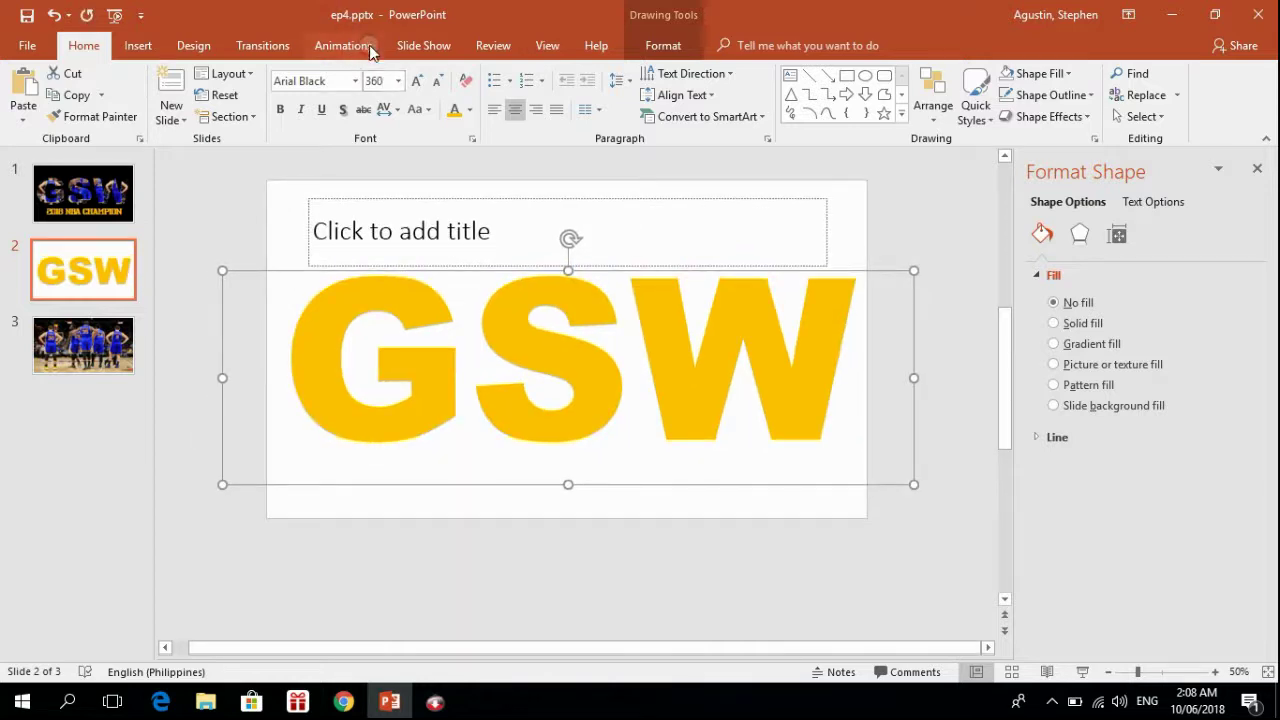
click(383, 82)
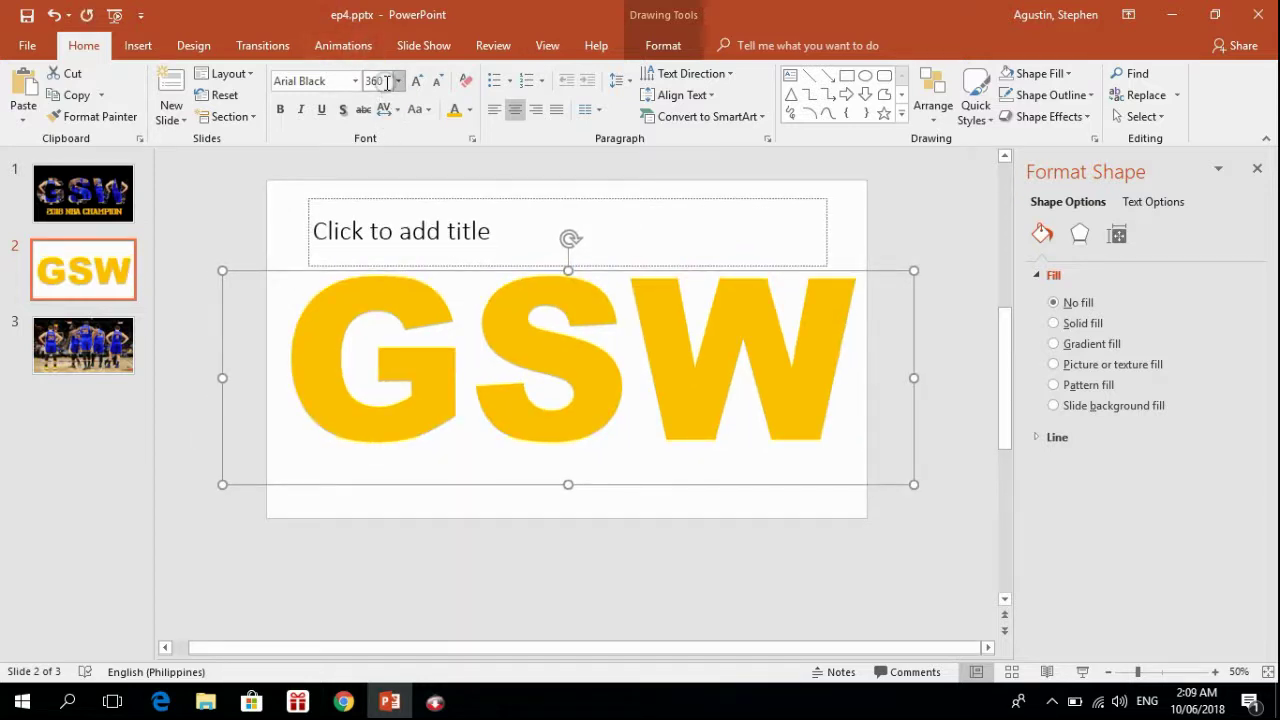
key(BackSpace)
text(7)
key(Return)
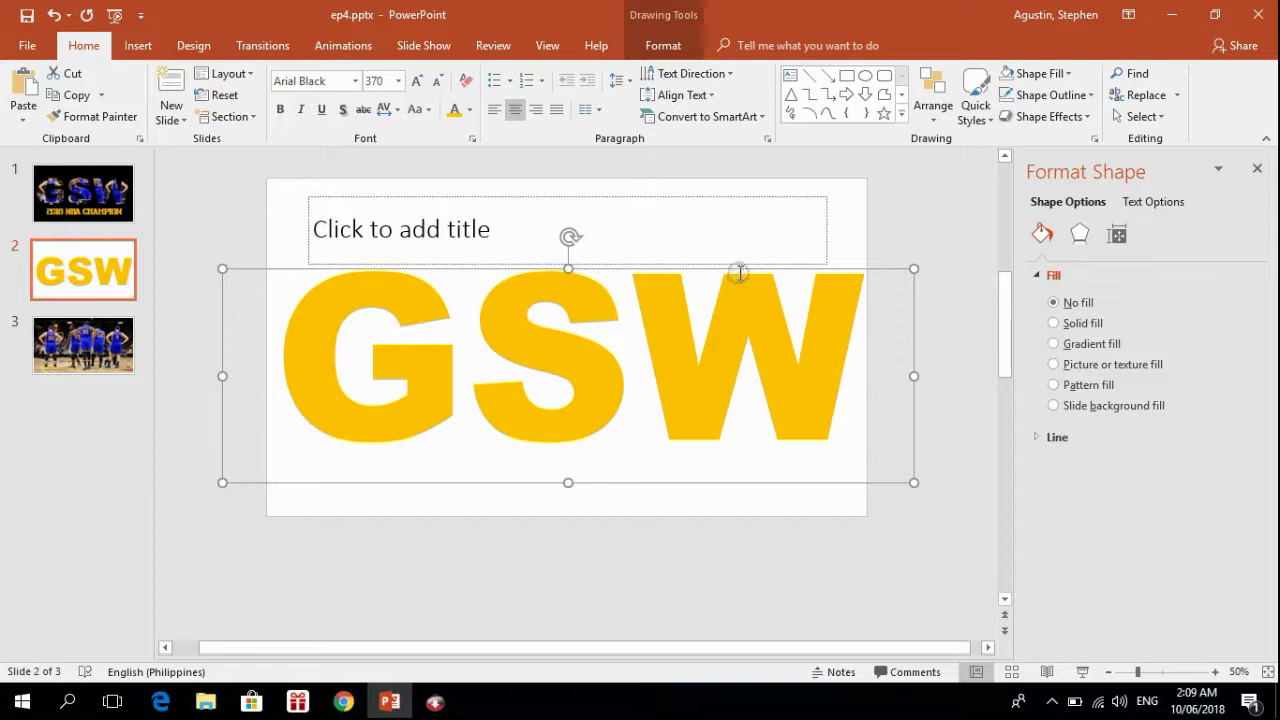
drag(738, 268, 734, 250)
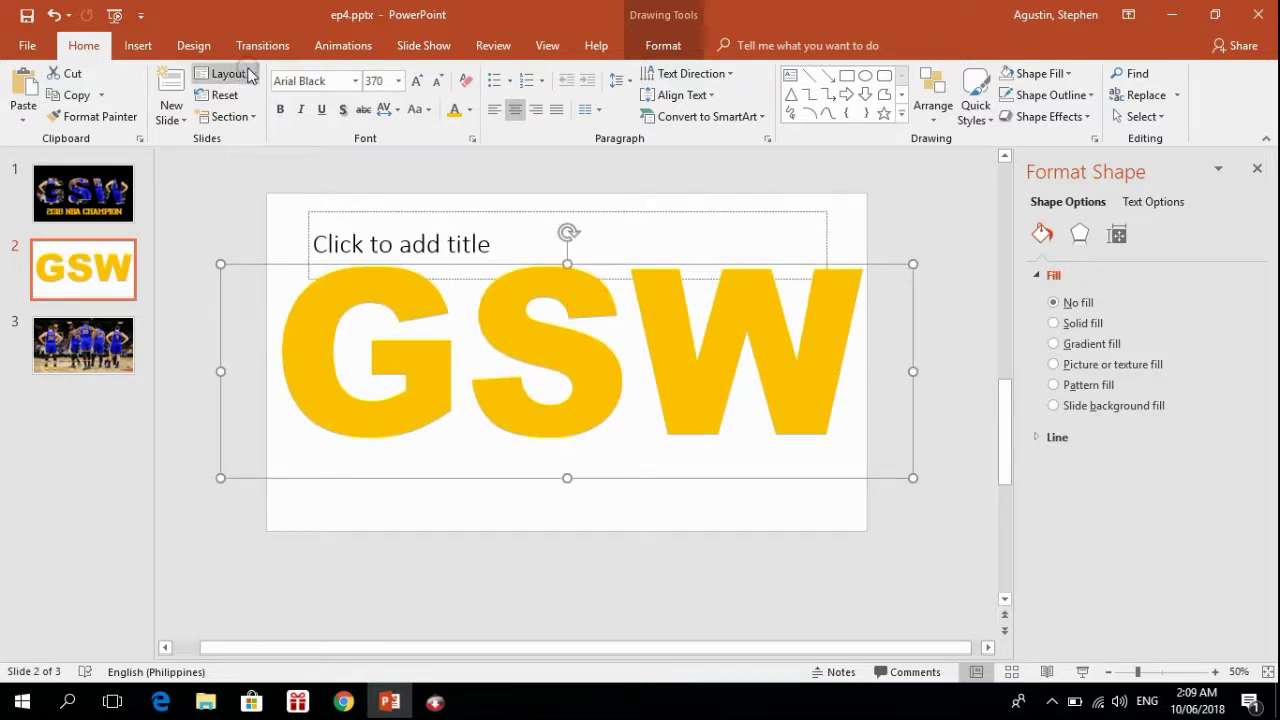
Step: Give slide 2 a solid black background
click(196, 52)
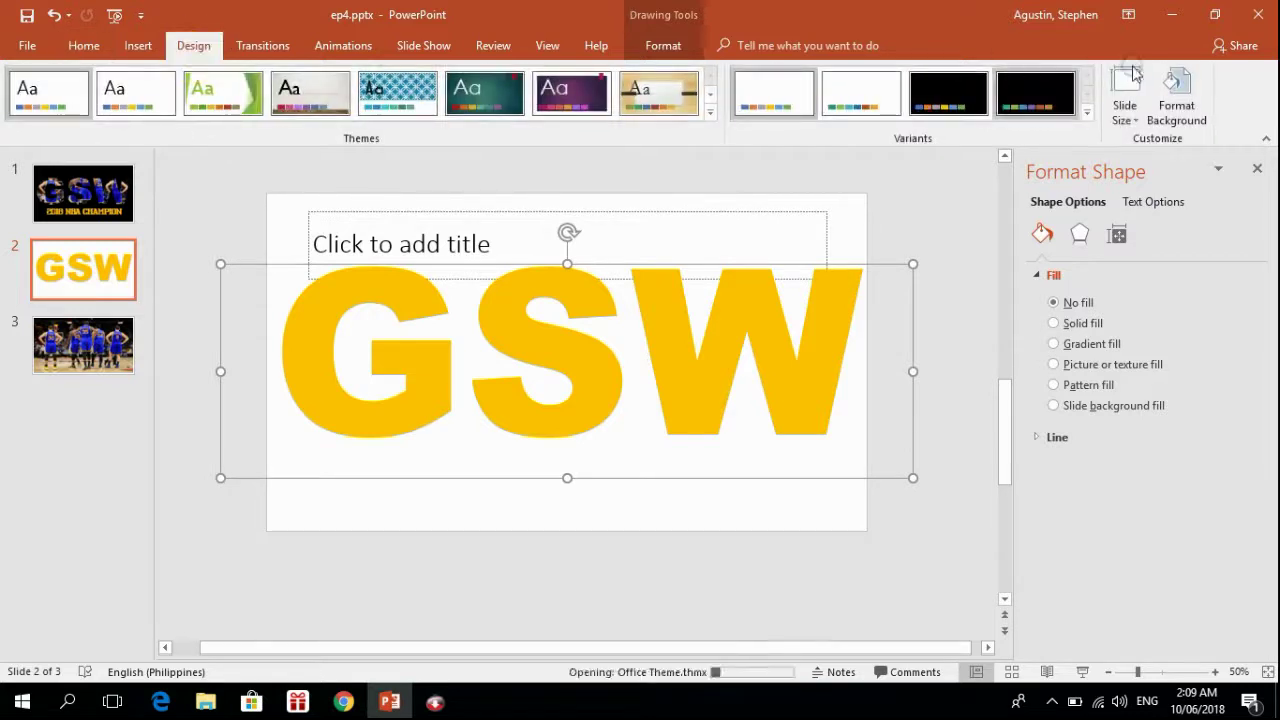
click(1176, 92)
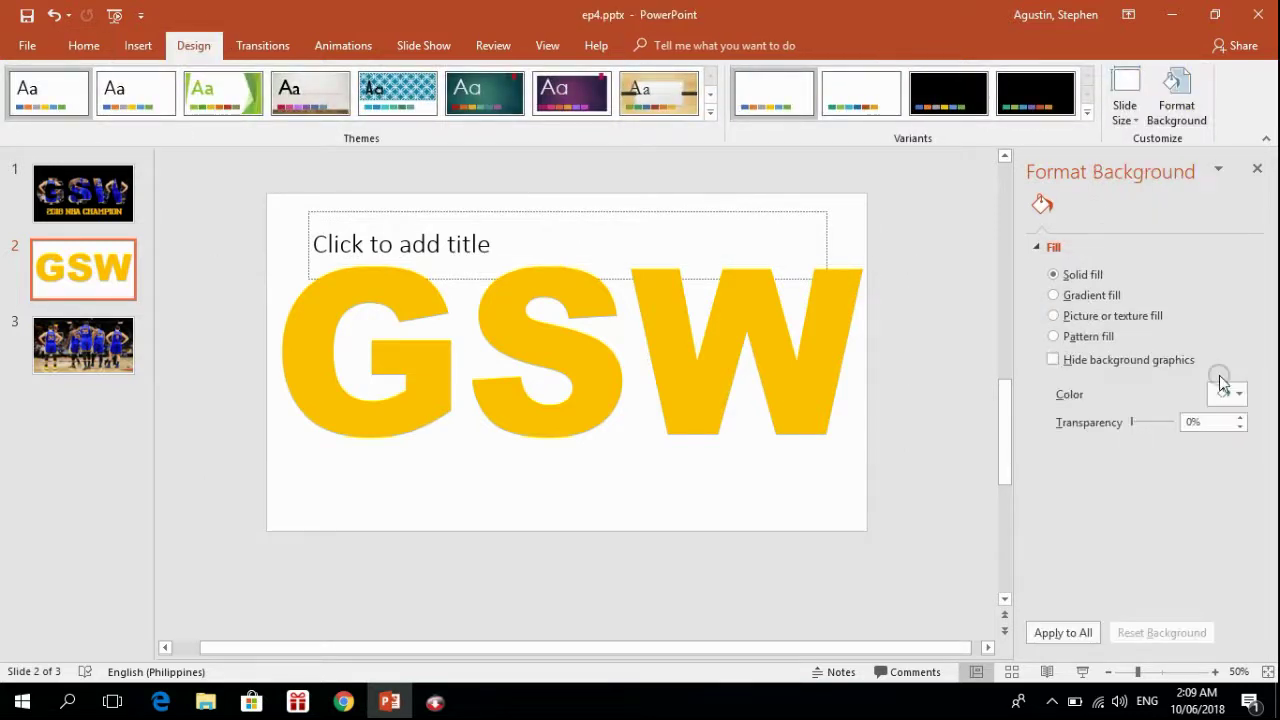
click(1234, 396)
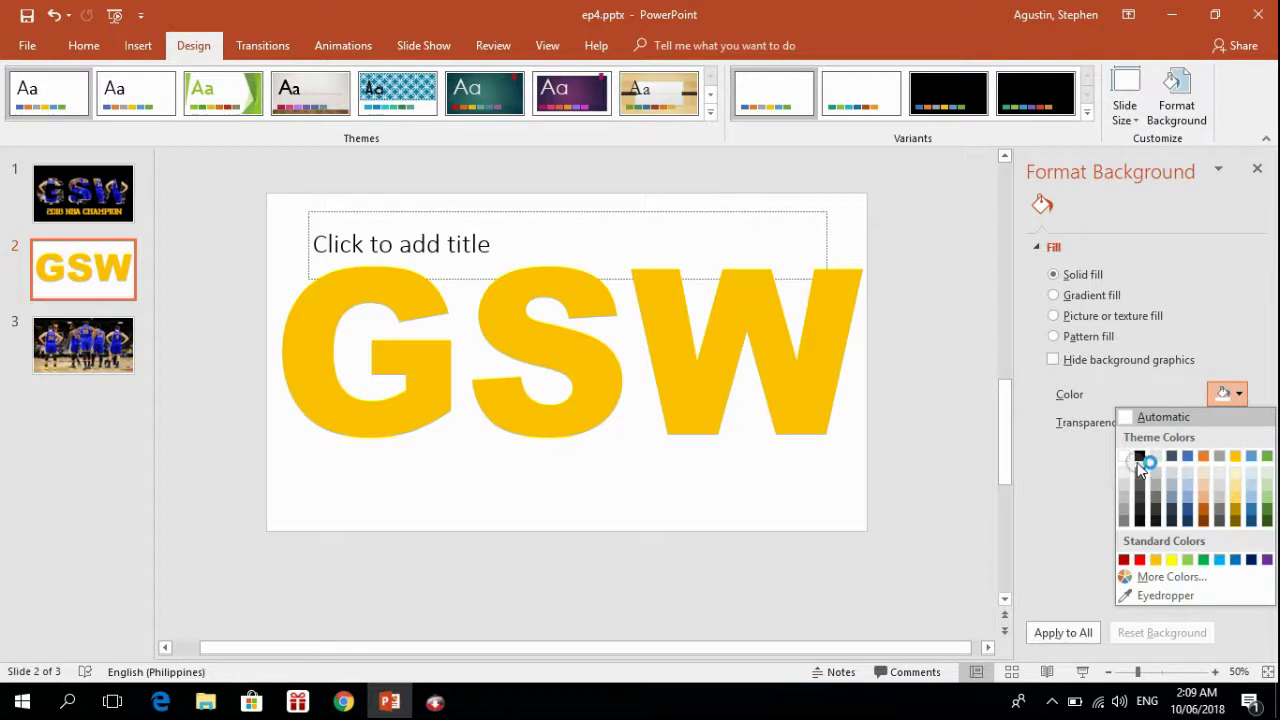
click(1140, 457)
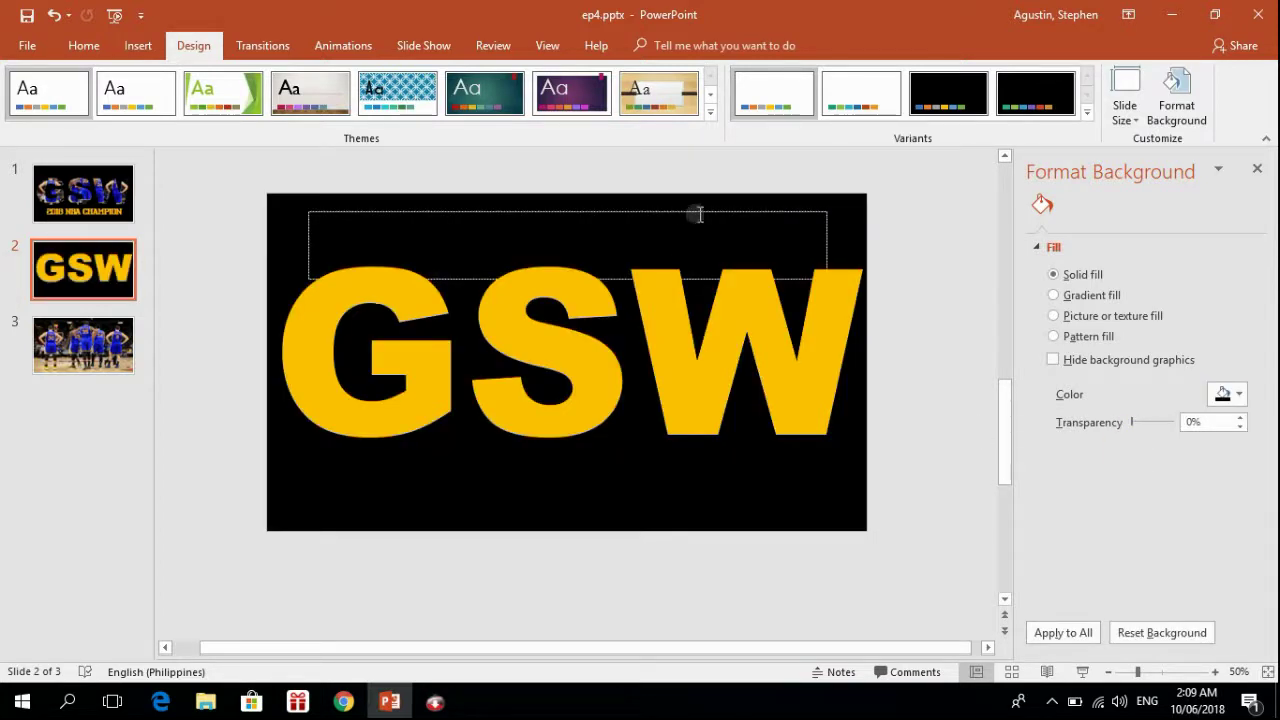
Step: Cut the empty title placeholder from slide 2
click(783, 213)
right_click(825, 217)
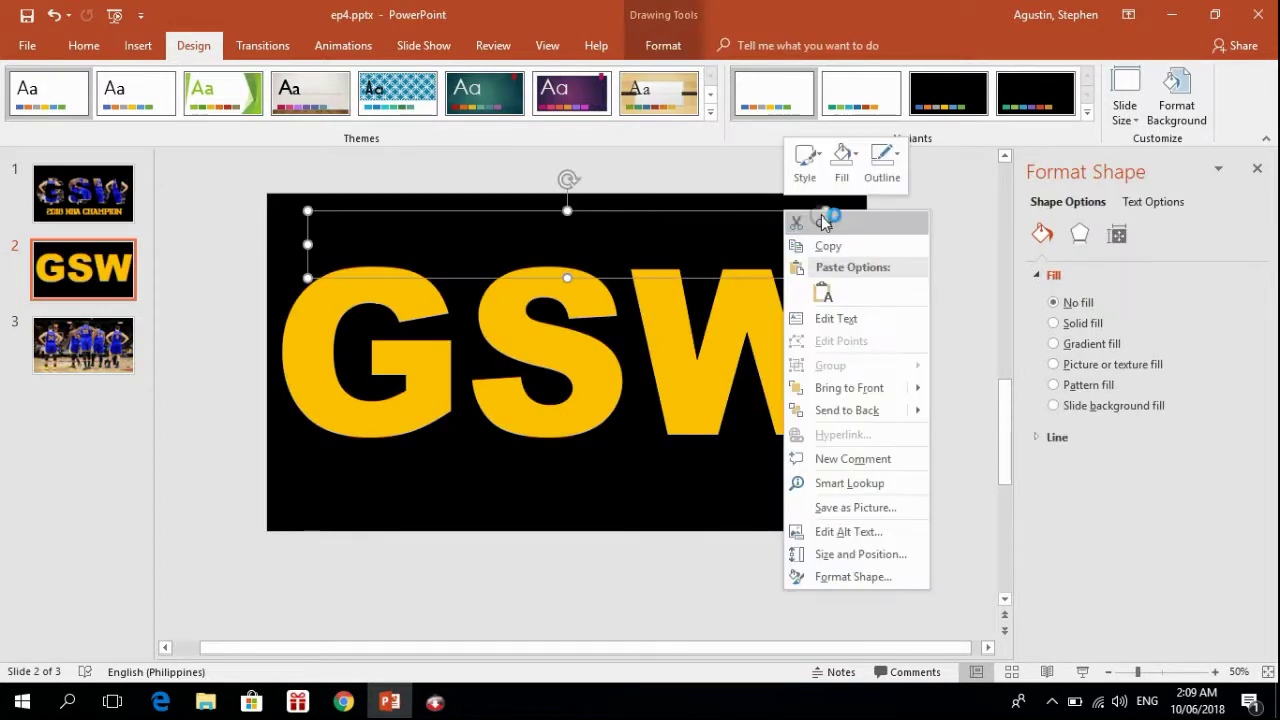
click(823, 214)
Step: Copy the team photo from slide 3
click(110, 350)
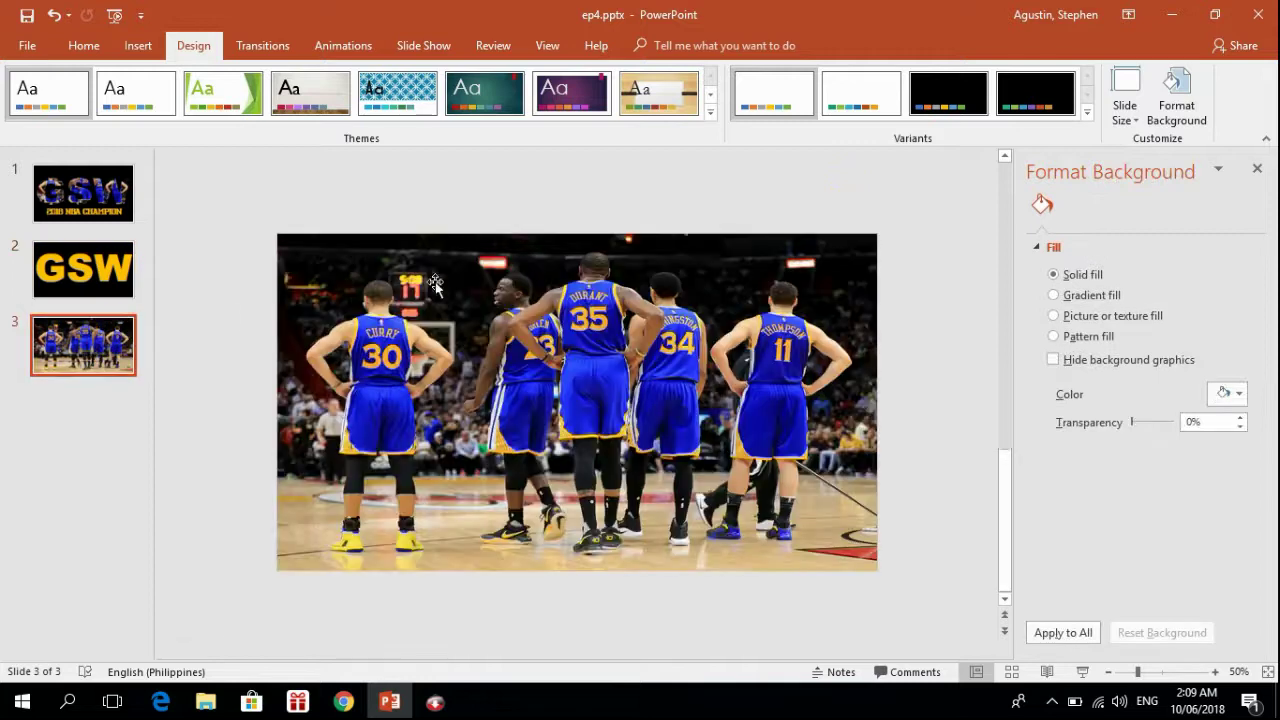
click(494, 288)
right_click(497, 286)
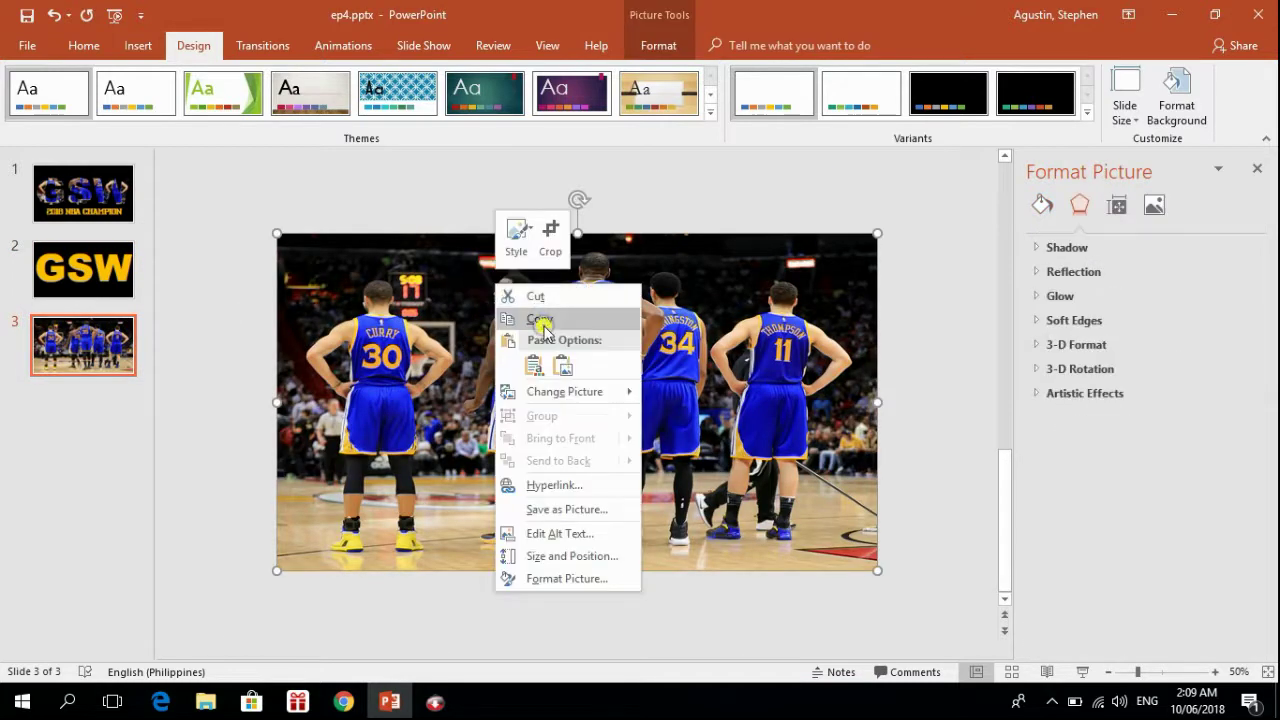
click(541, 322)
Step: Paste the photo onto slide 2 as a picture and send it behind the GSW letters
click(103, 271)
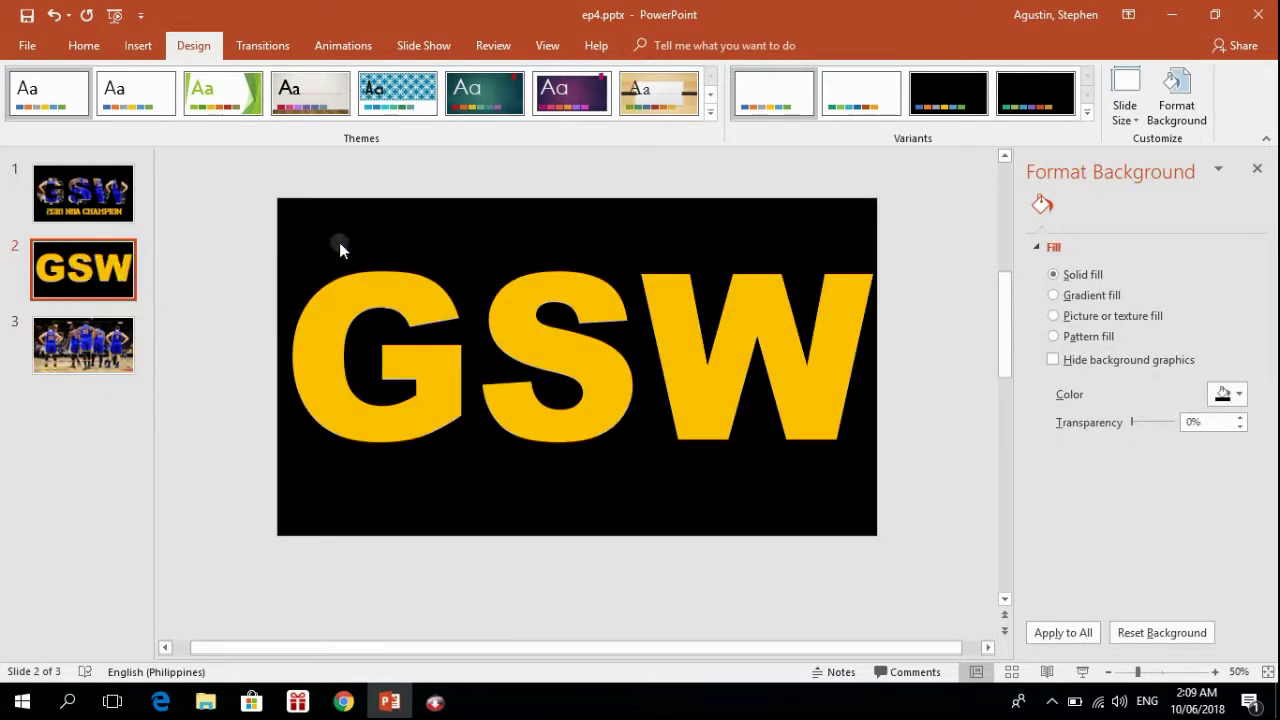
right_click(340, 243)
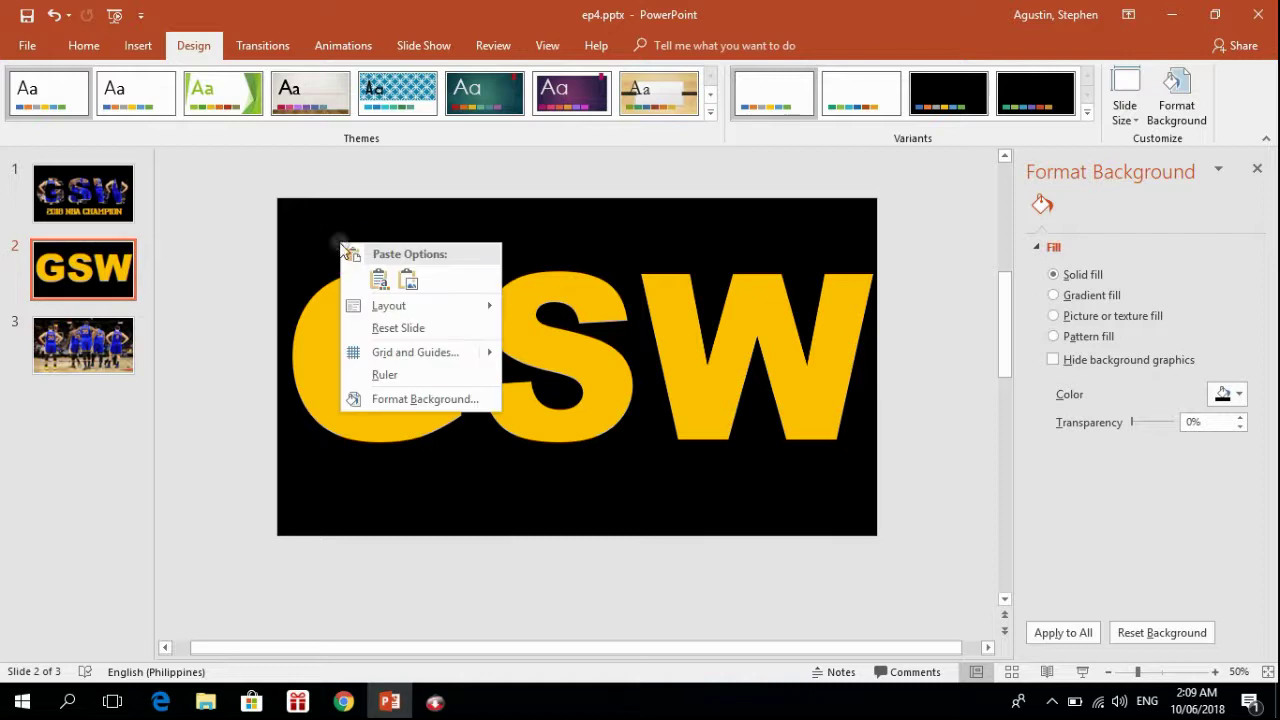
click(411, 280)
right_click(414, 276)
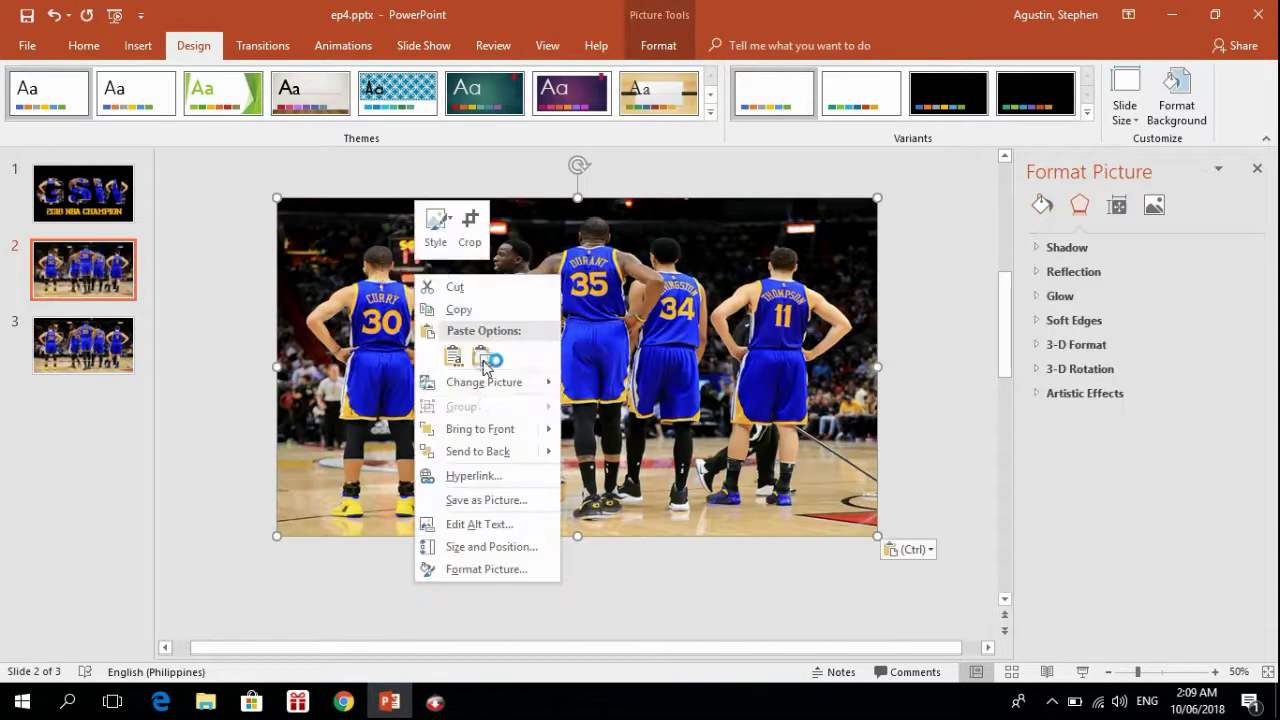
click(478, 452)
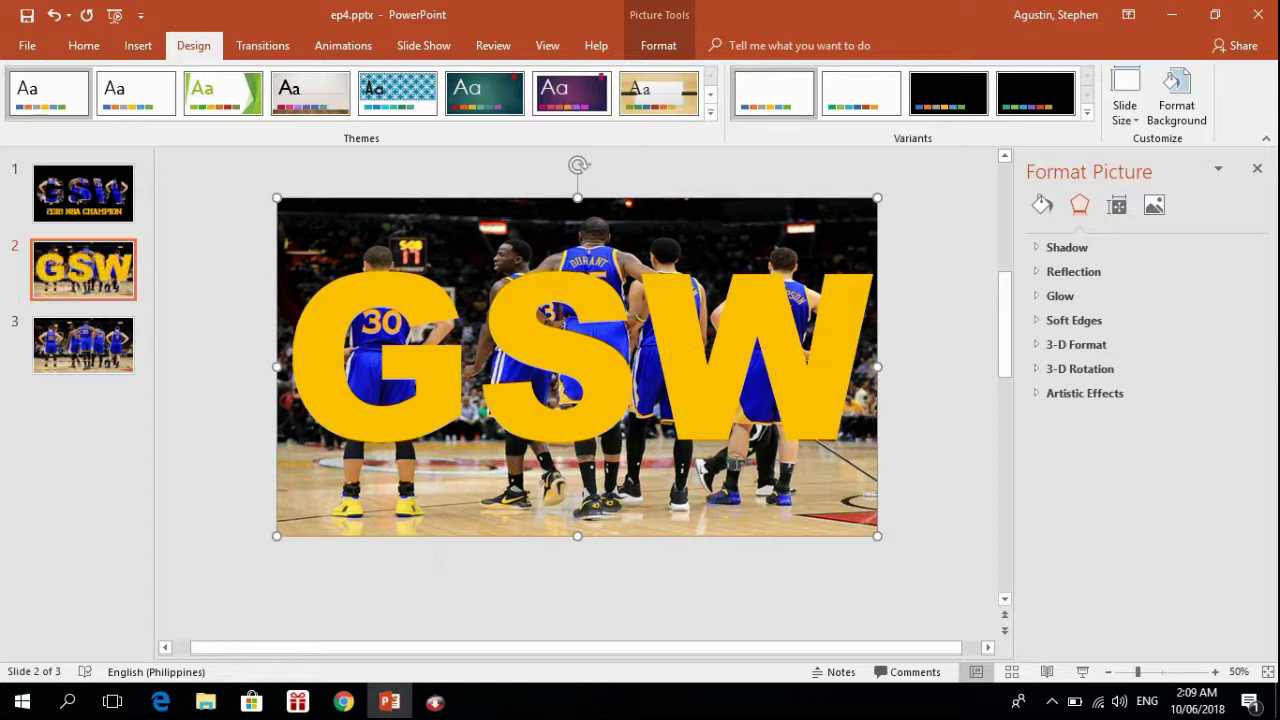
click(730, 418)
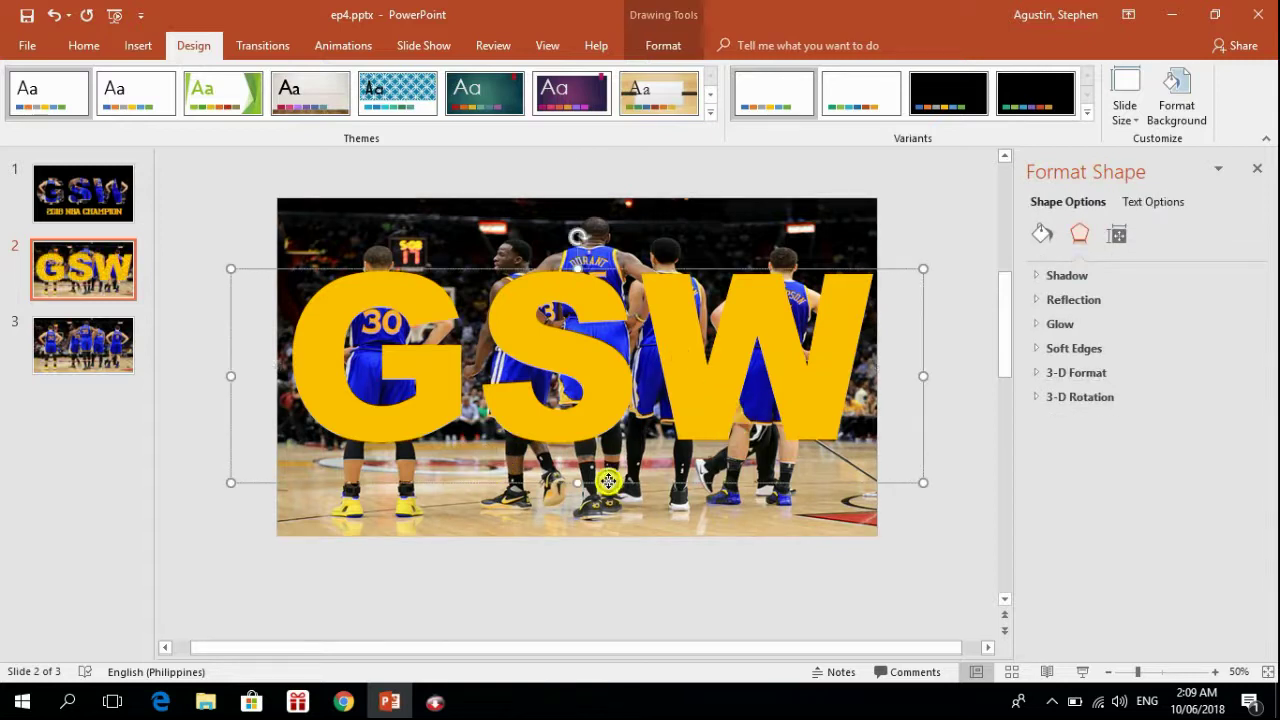
Step: Nudge GSW slightly left, then select the photo and GSW together and open Merge Shapes
drag(608, 483, 606, 483)
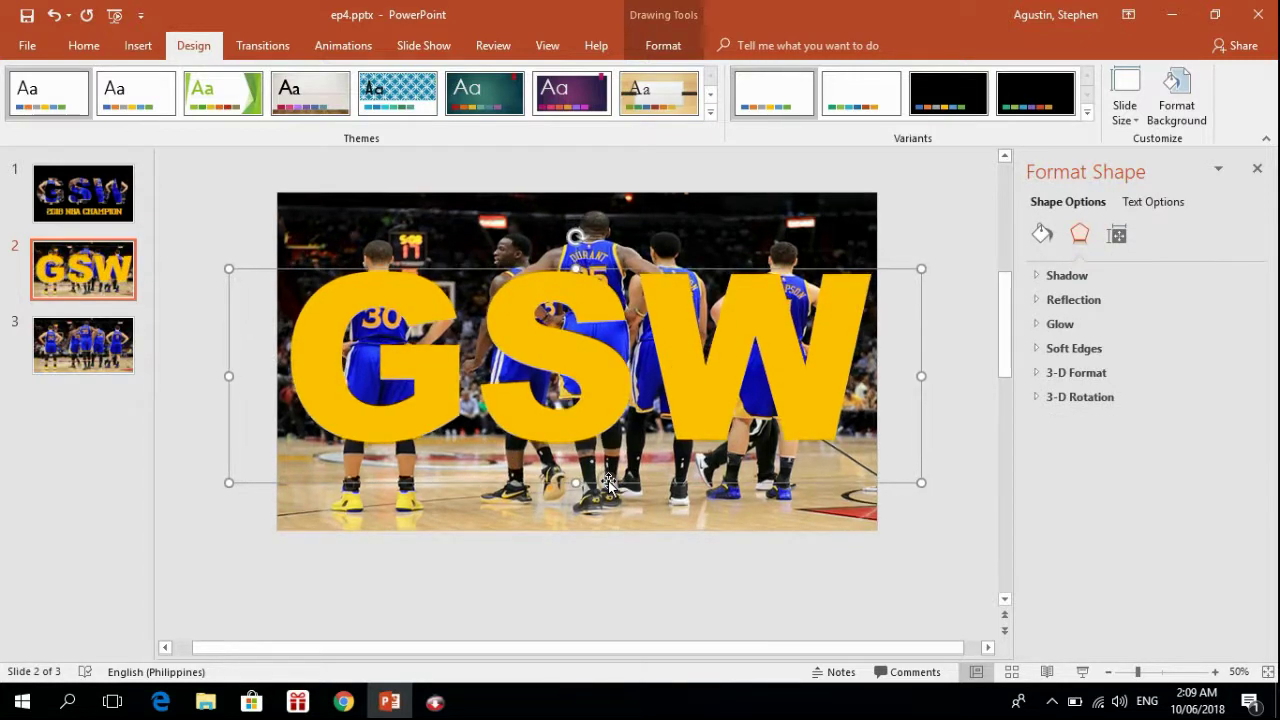
click(215, 170)
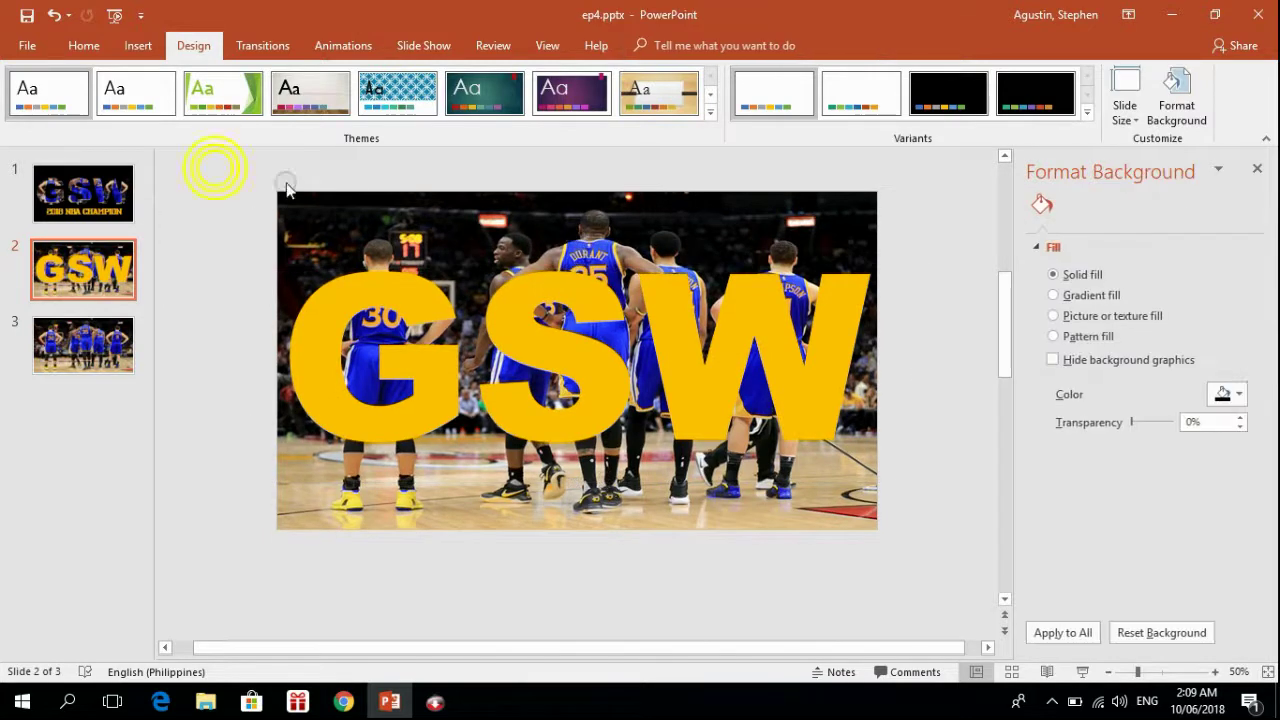
click(354, 194)
shift+click(397, 355)
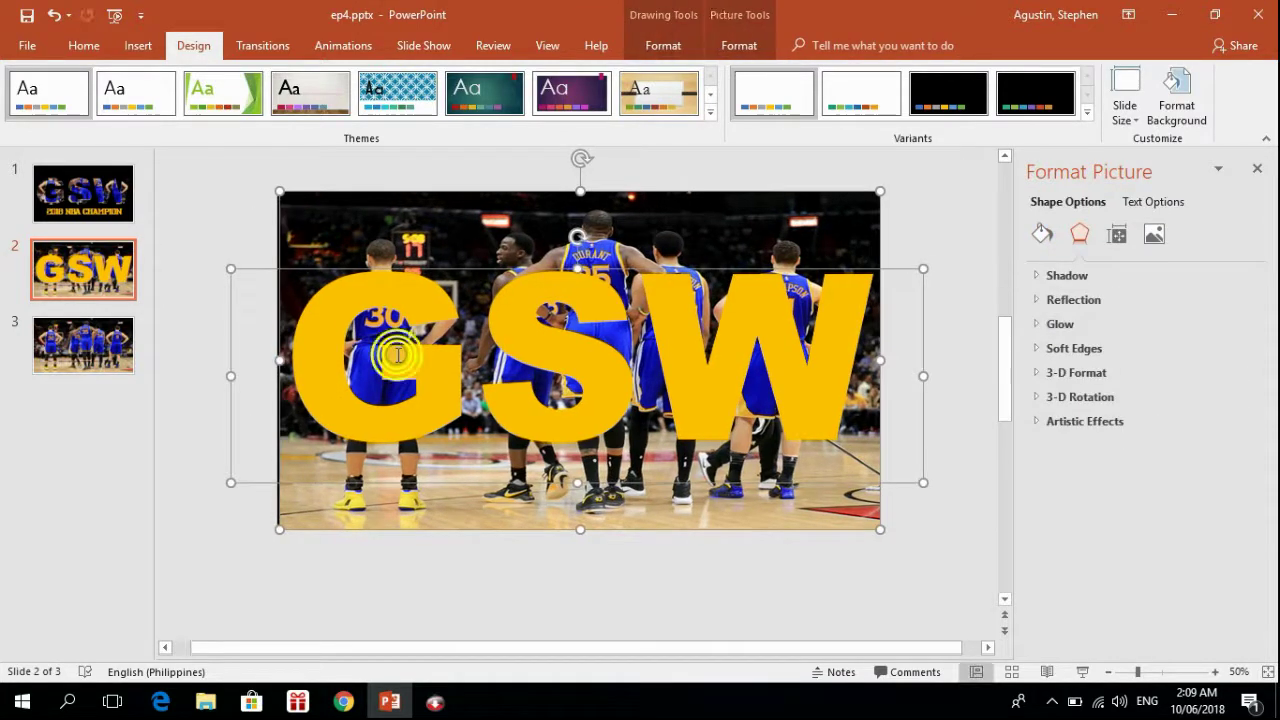
click(663, 45)
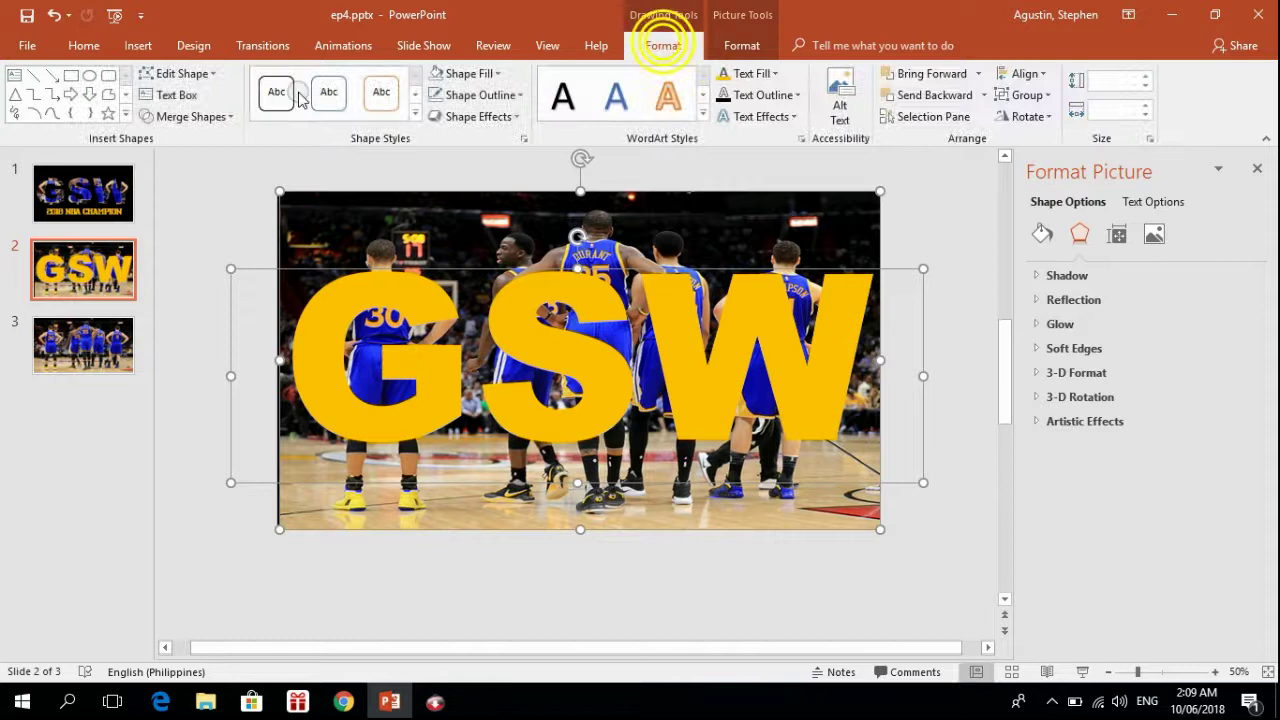
click(223, 116)
click(200, 208)
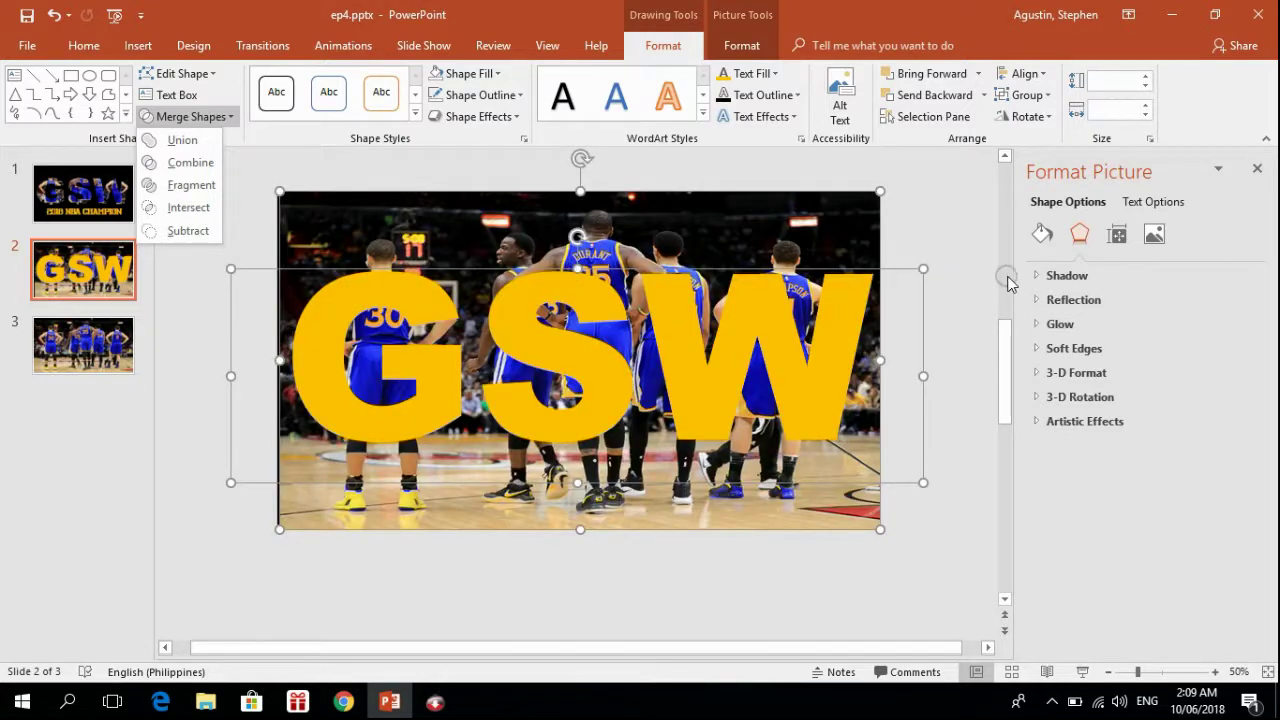
Step: Close Merge Shapes without merging and nudge the GSW text box one step left
click(970, 218)
click(630, 365)
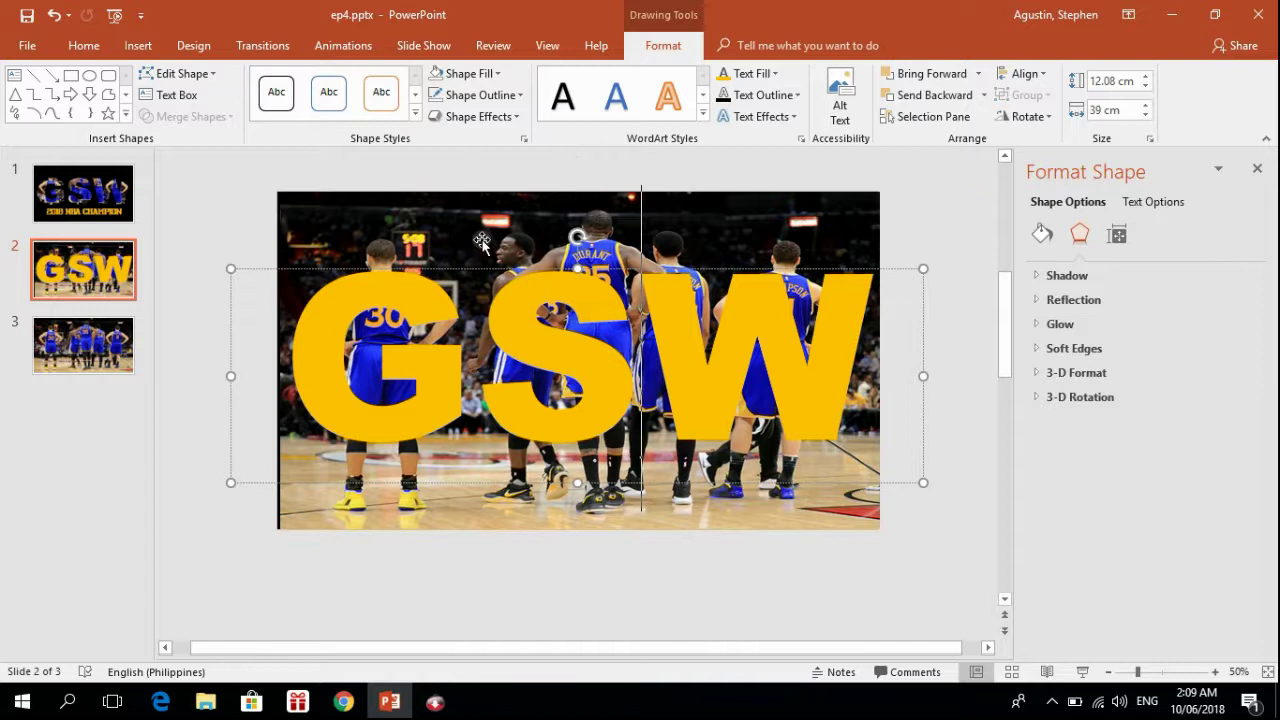
click(469, 270)
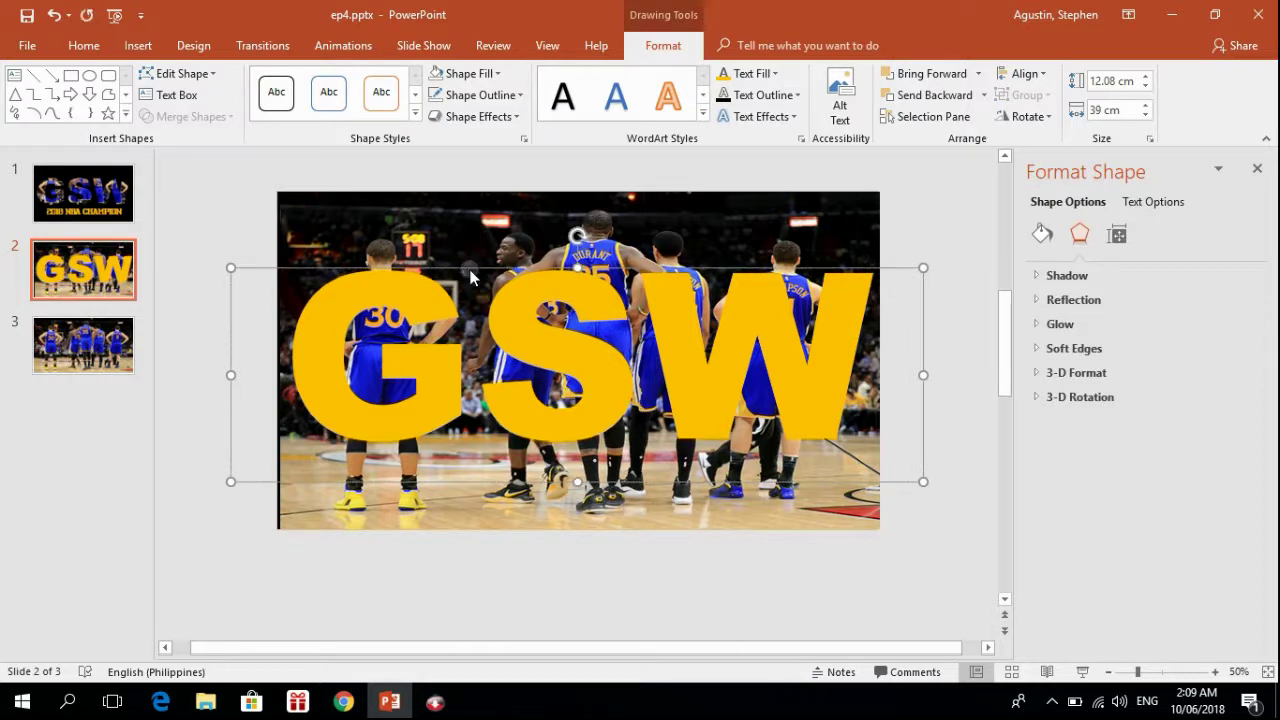
key(Up)
key(ctrl+z)
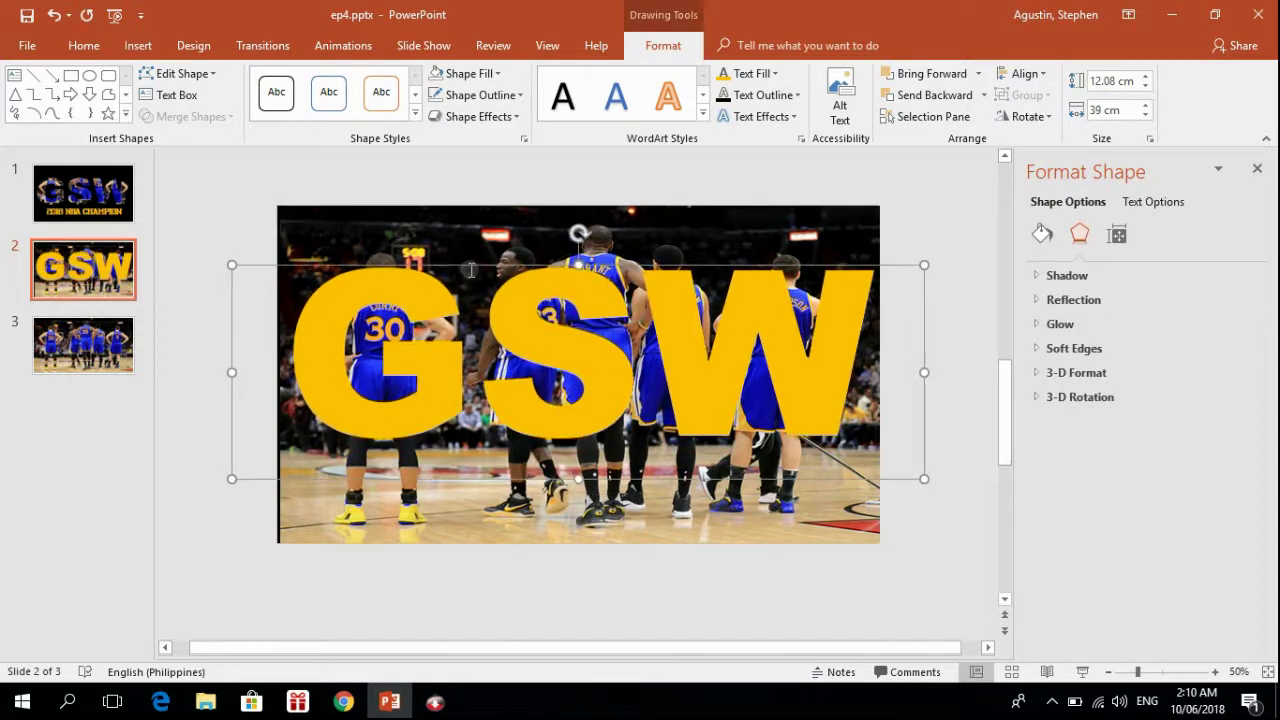
key(ctrl+Left)
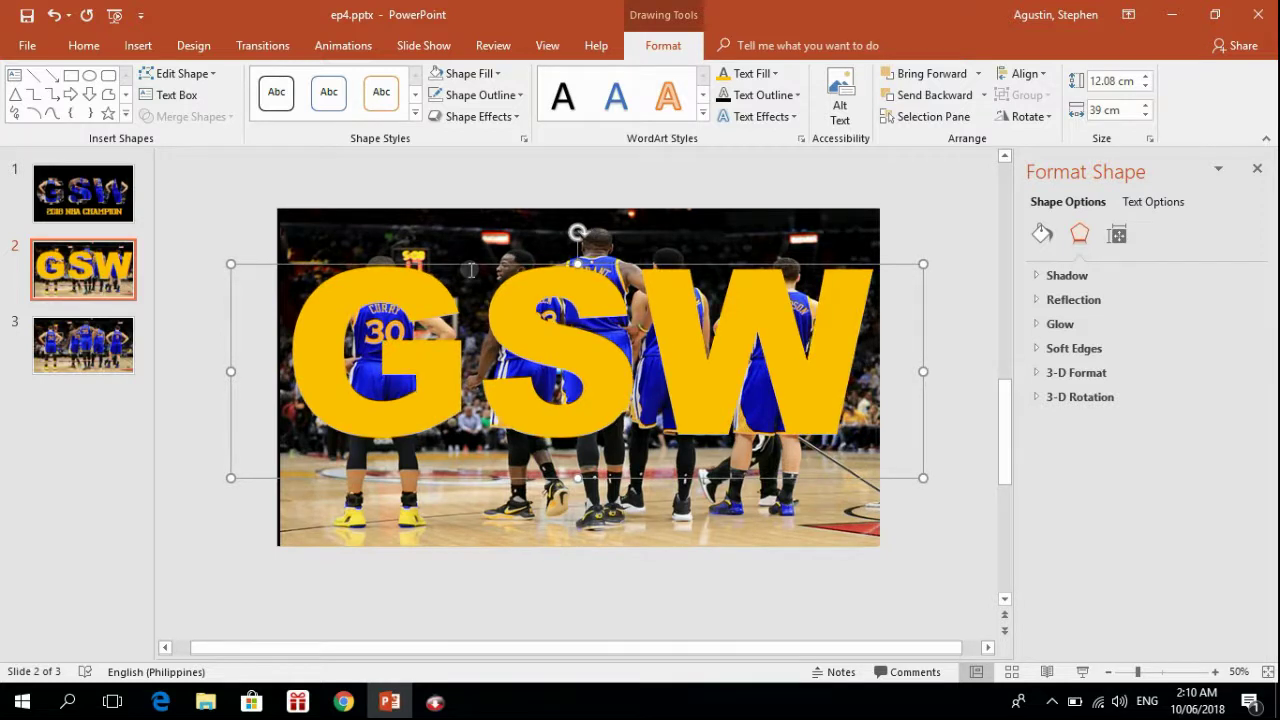
Step: Nudge the team photo left twice and fine-tune its vertical position behind GSW
click(437, 498)
key(Left)
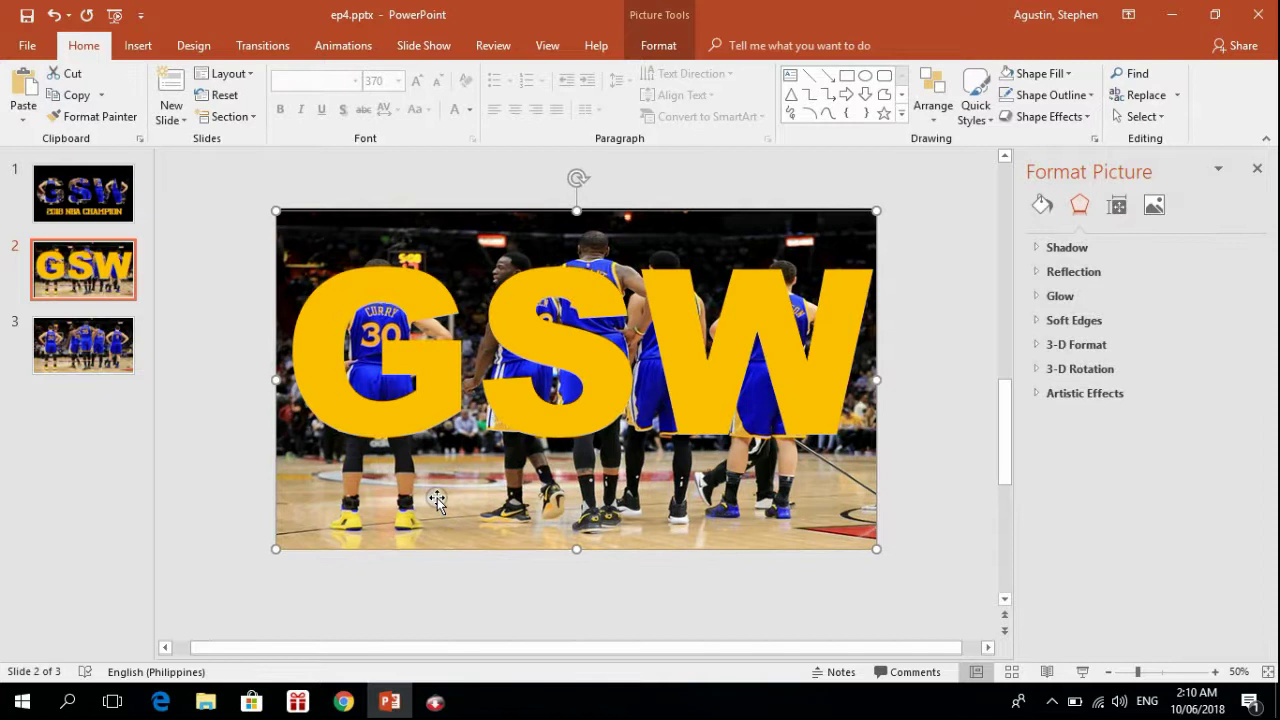
key(Left)
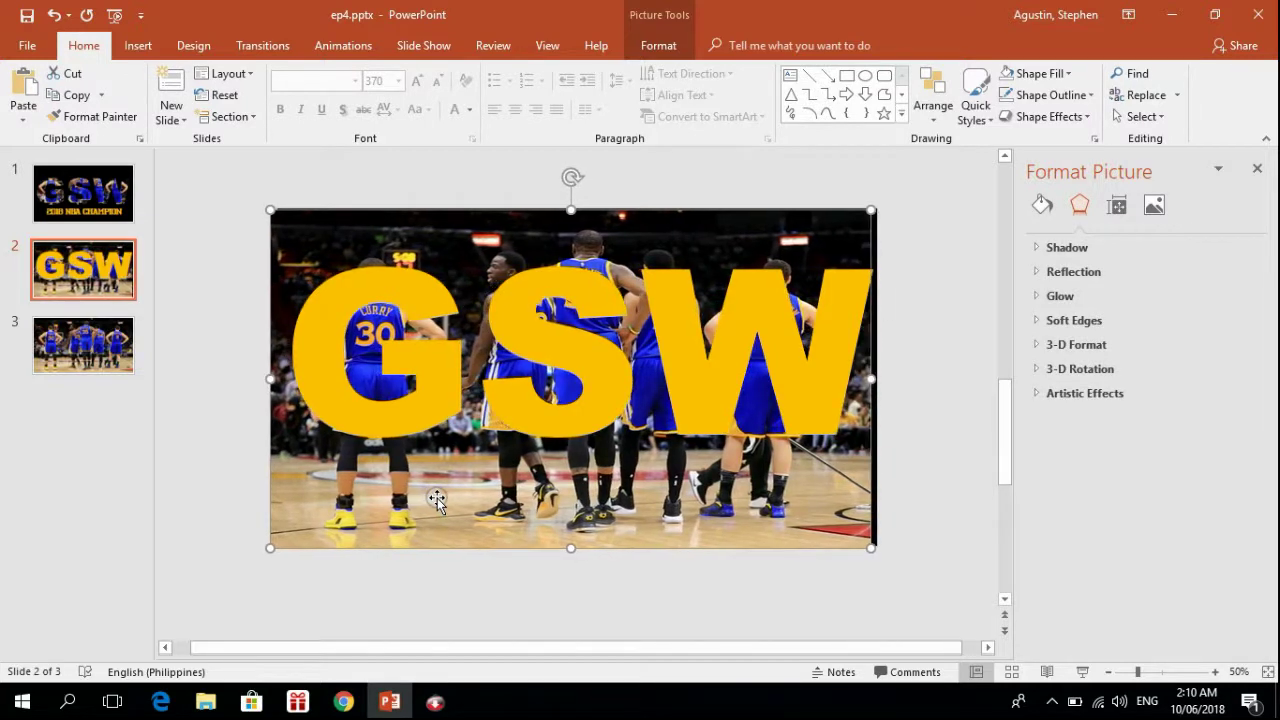
key(ctrl+Down)
key(ctrl+Up)
key(ctrl+Up)
key(ctrl+Up)
key(ctrl+Up)
key(ctrl+Up)
key(ctrl+Up)
key(ctrl+Up)
key(ctrl+Down)
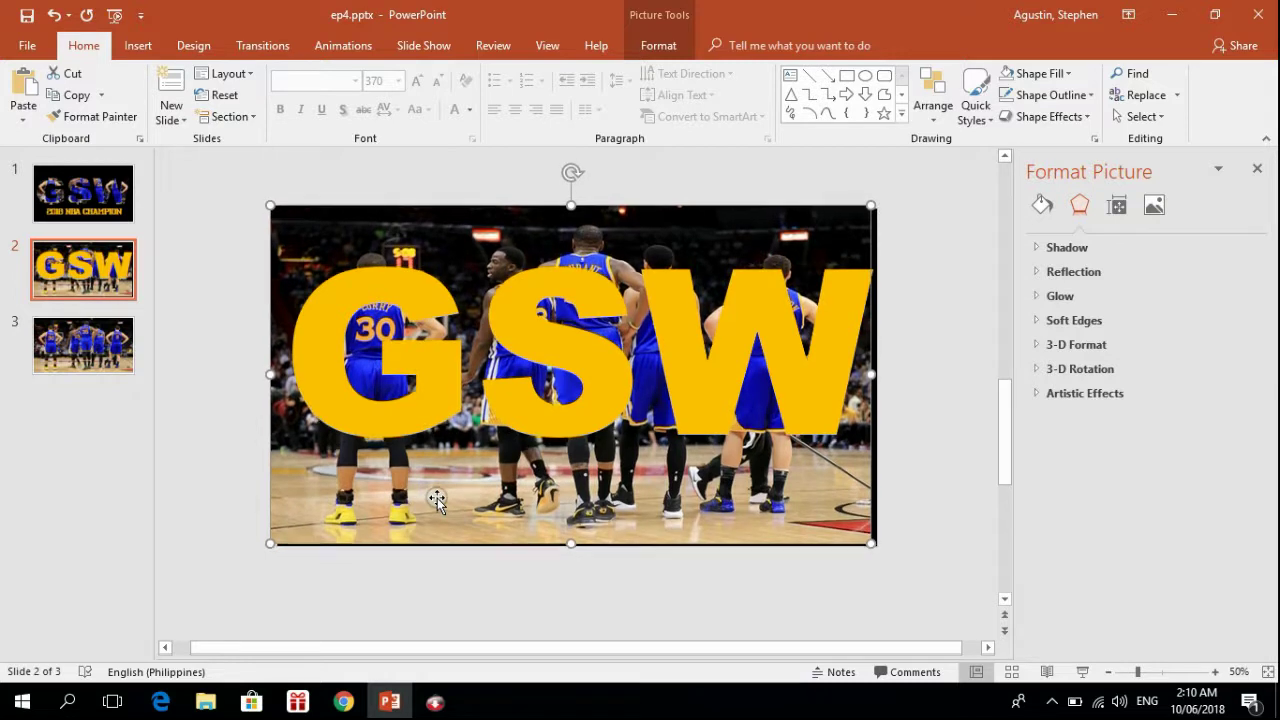
key(ctrl+Up)
key(ctrl+Up)
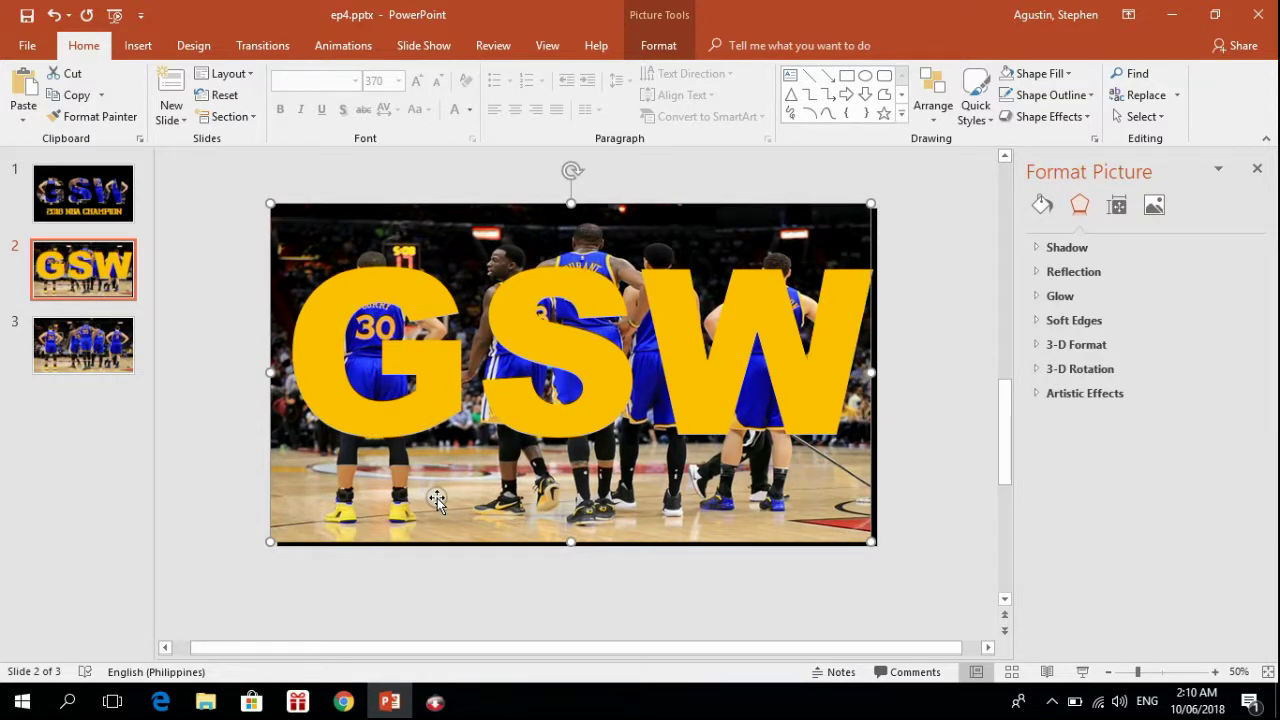
click(184, 305)
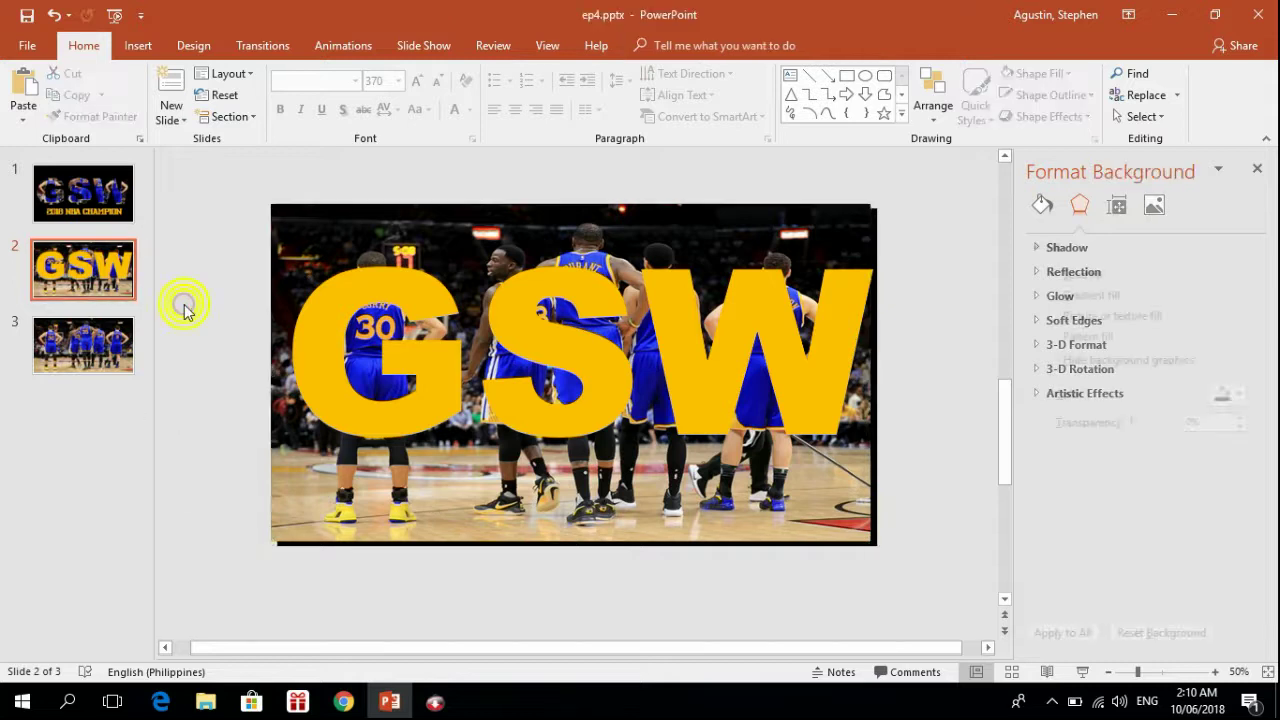
Step: Intersect the team photo with the GSW text so the players fill the letters, then lower the lettering slightly
click(384, 236)
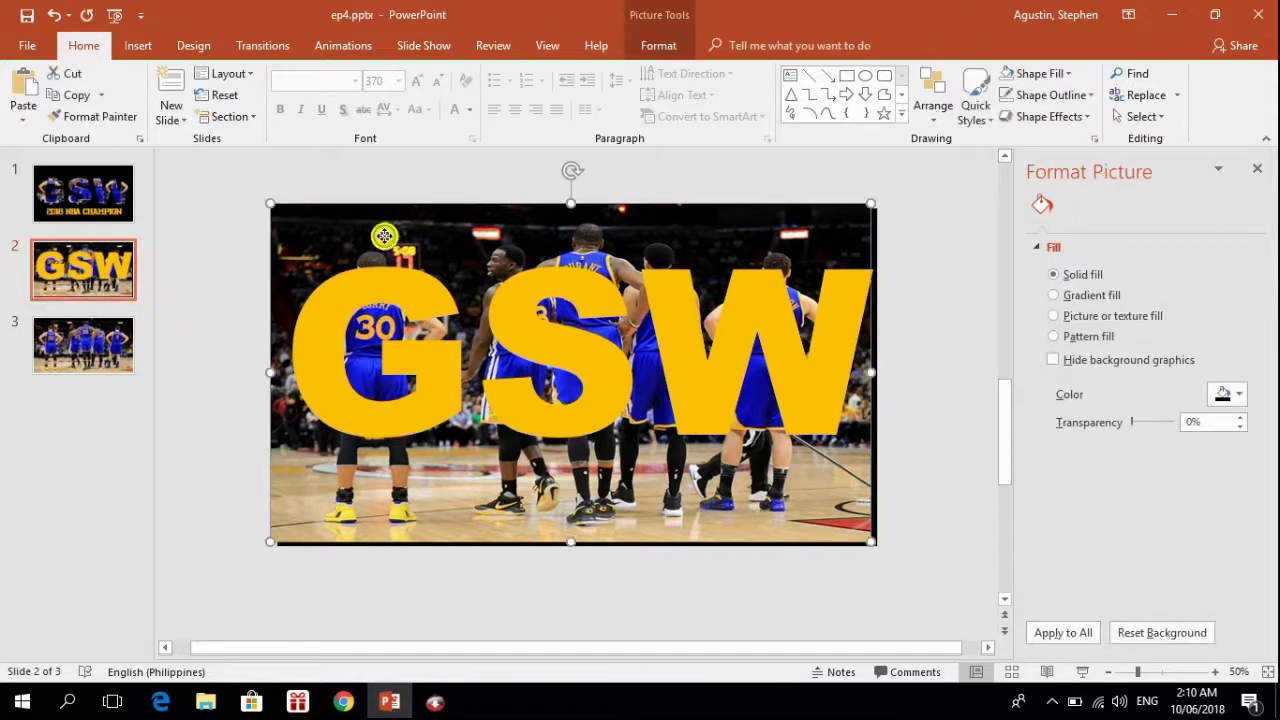
click(450, 387)
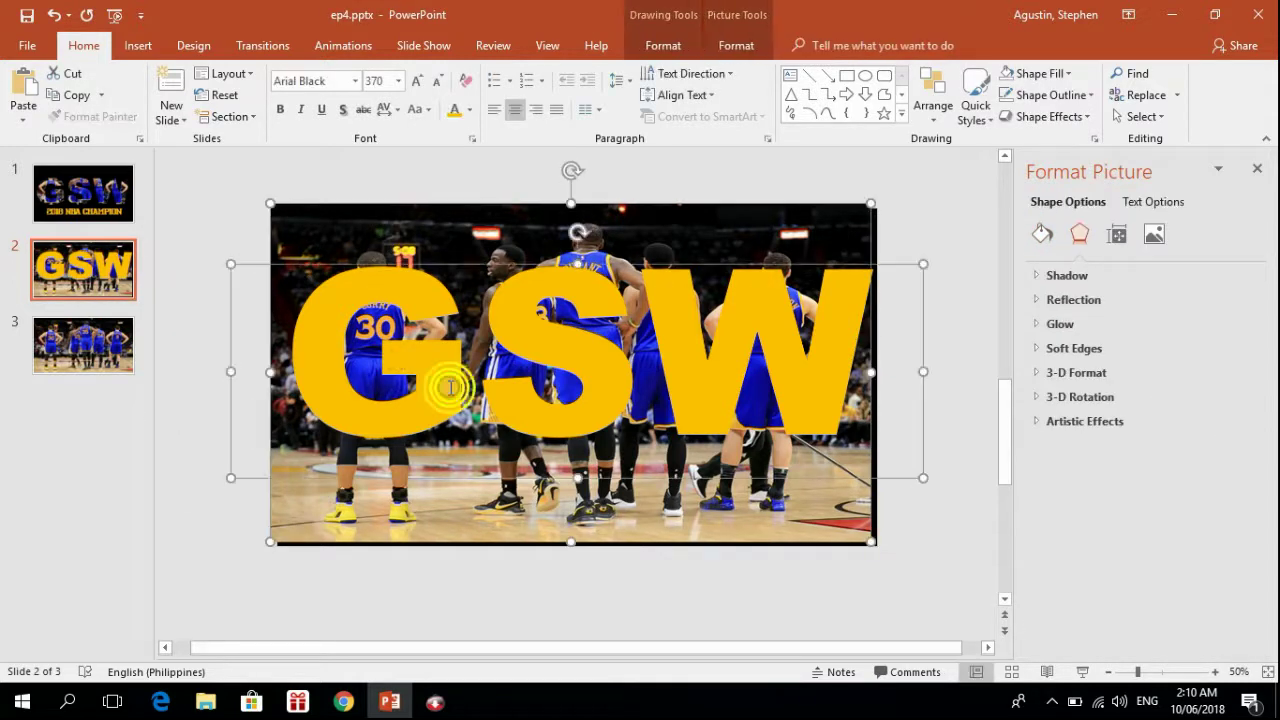
click(657, 48)
click(220, 116)
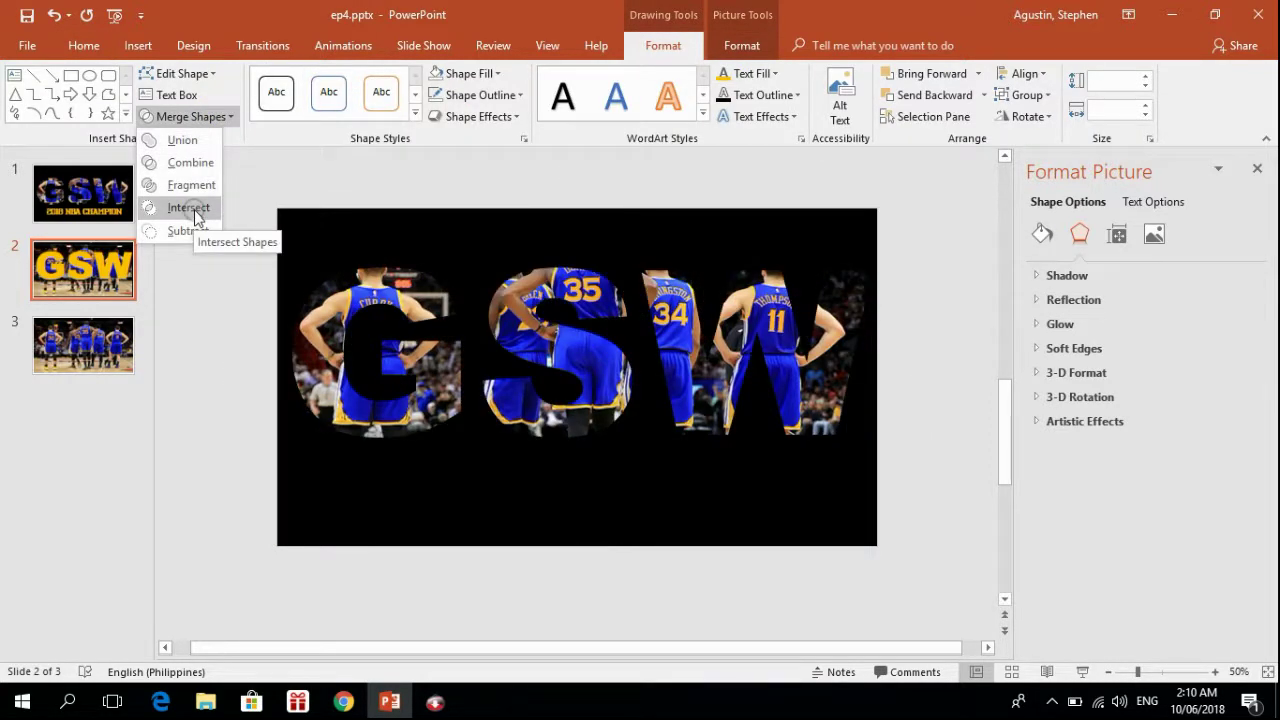
click(190, 208)
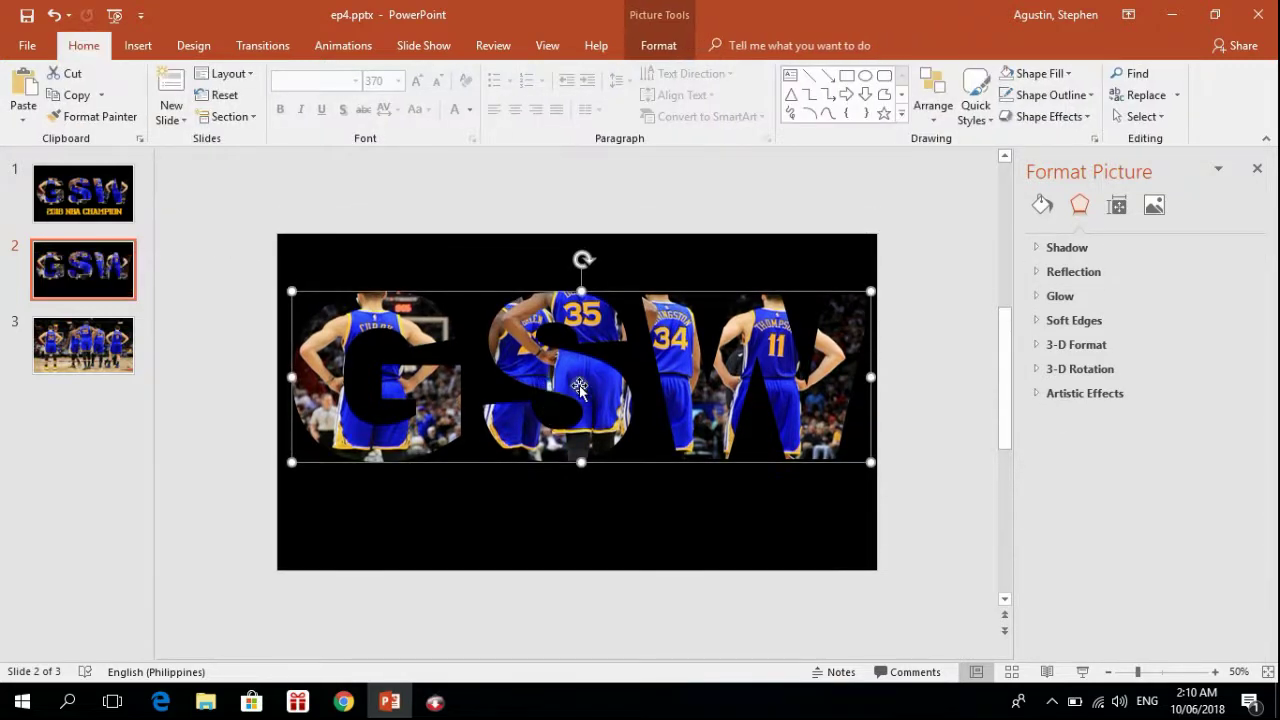
drag(579, 385, 578, 403)
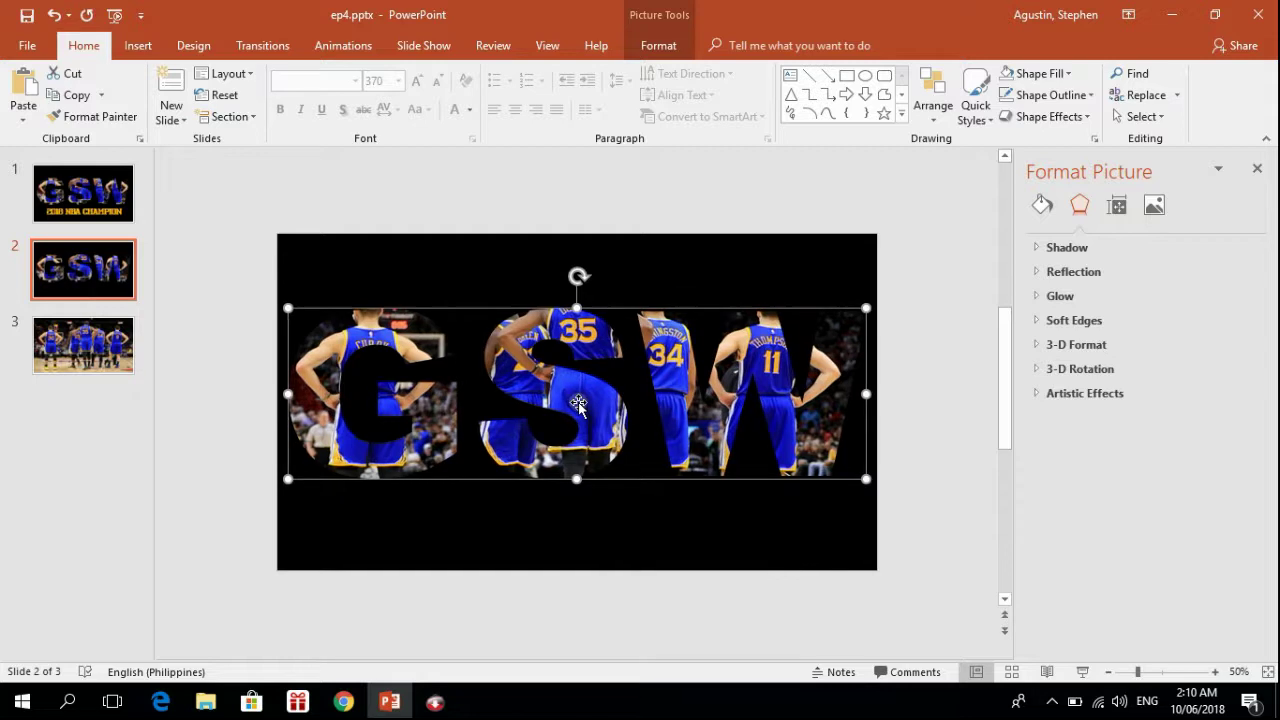
click(791, 76)
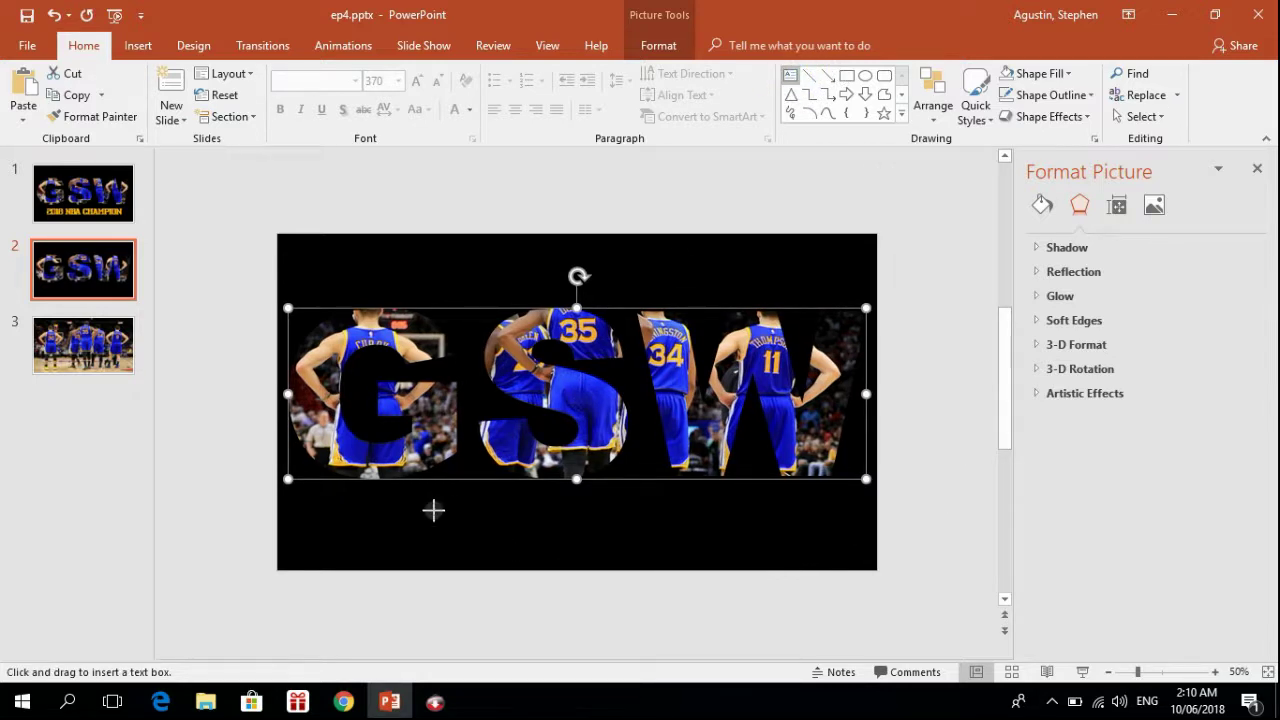
Step: Add a yellow text box below GSW reading '2018 NBA CHAMPION'
drag(433, 511, 622, 522)
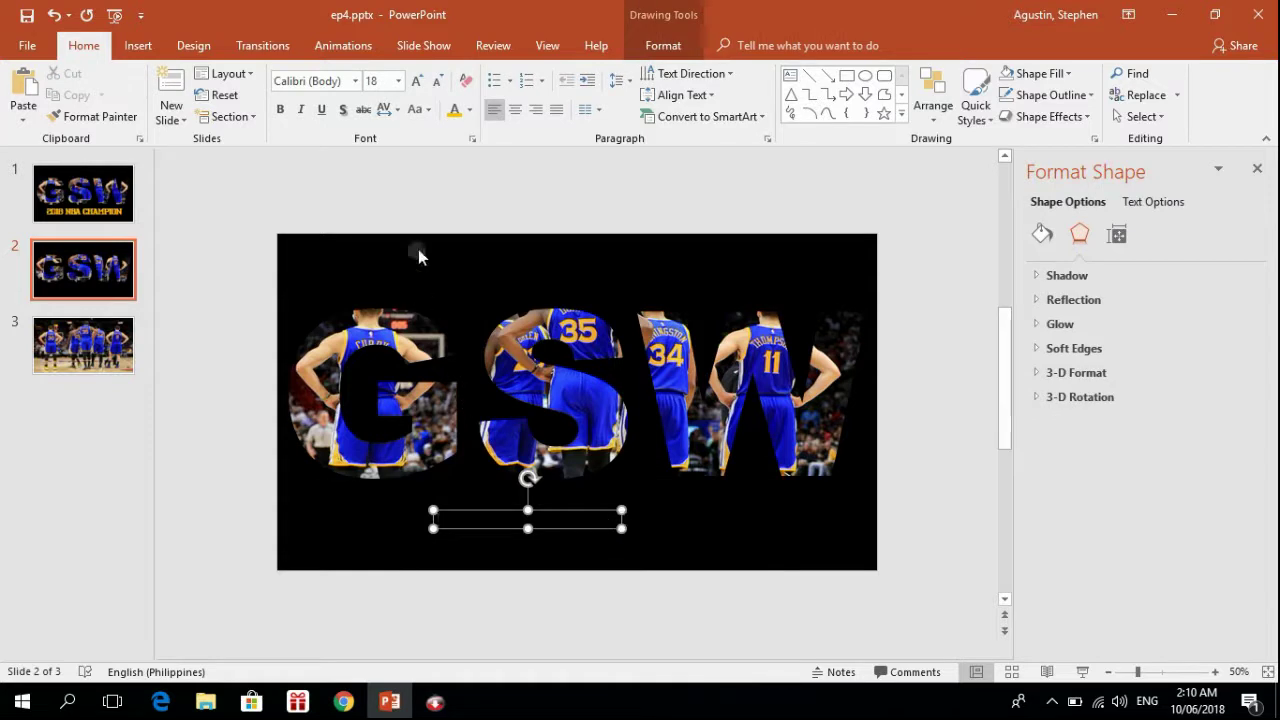
click(455, 107)
text(2018)
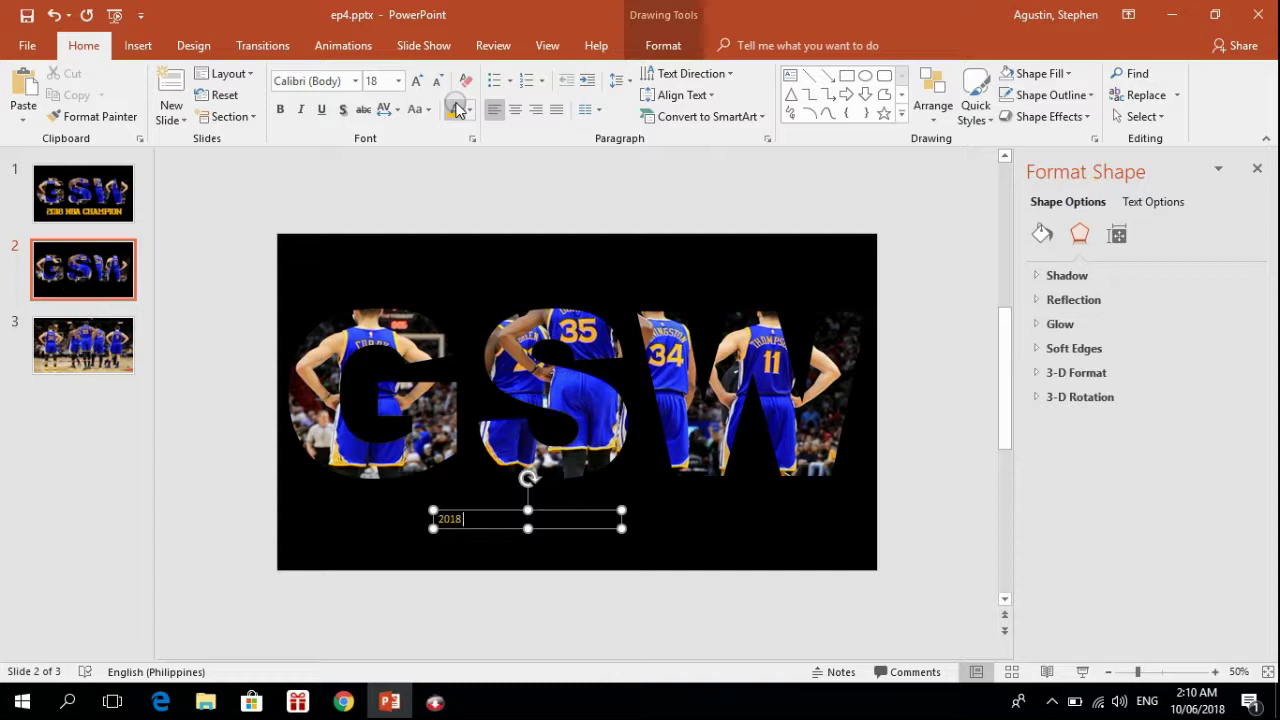
text(NBA CHAMPION)
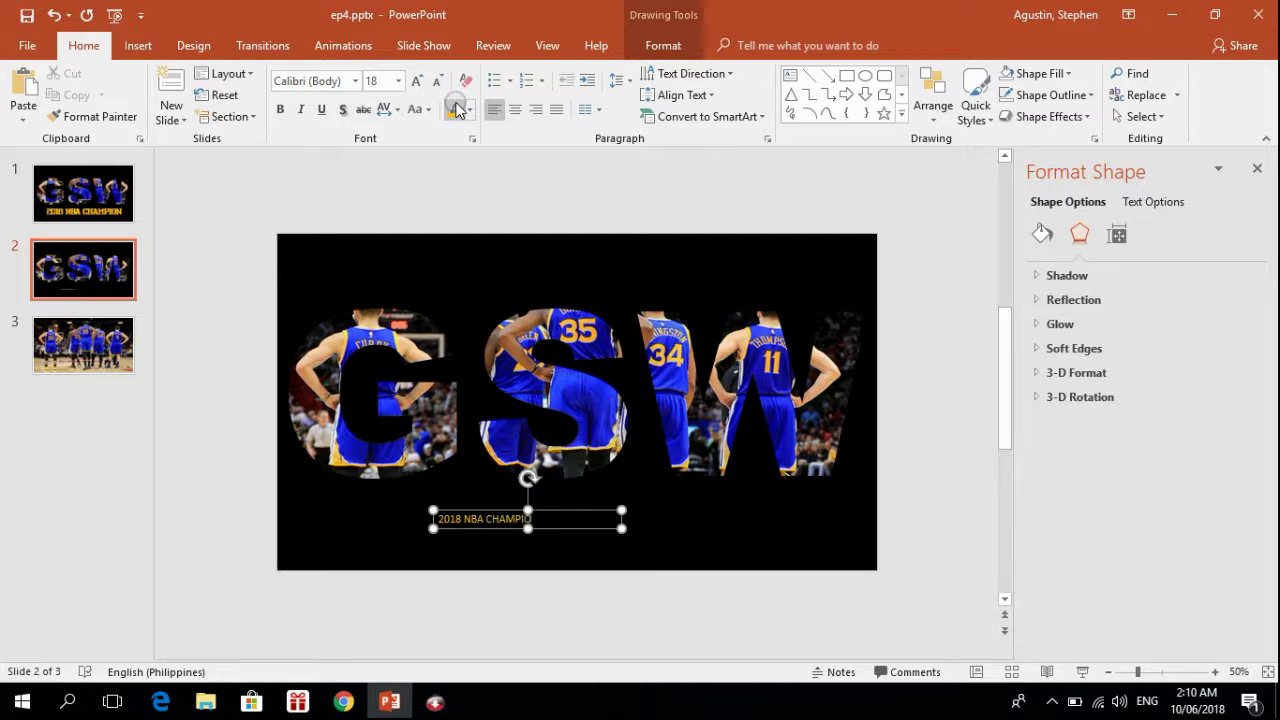
Step: Make the caption bold Octin Prison at 44 pt, then view slide 1
triple_click(443, 518)
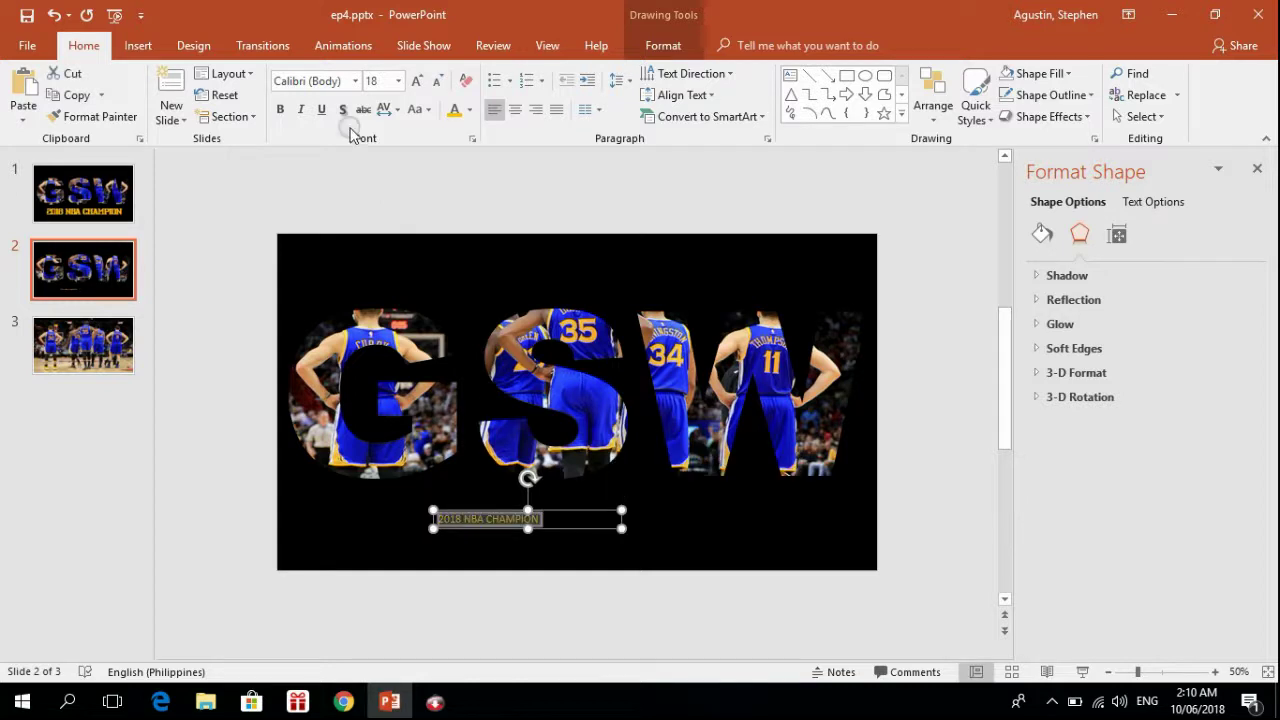
click(357, 88)
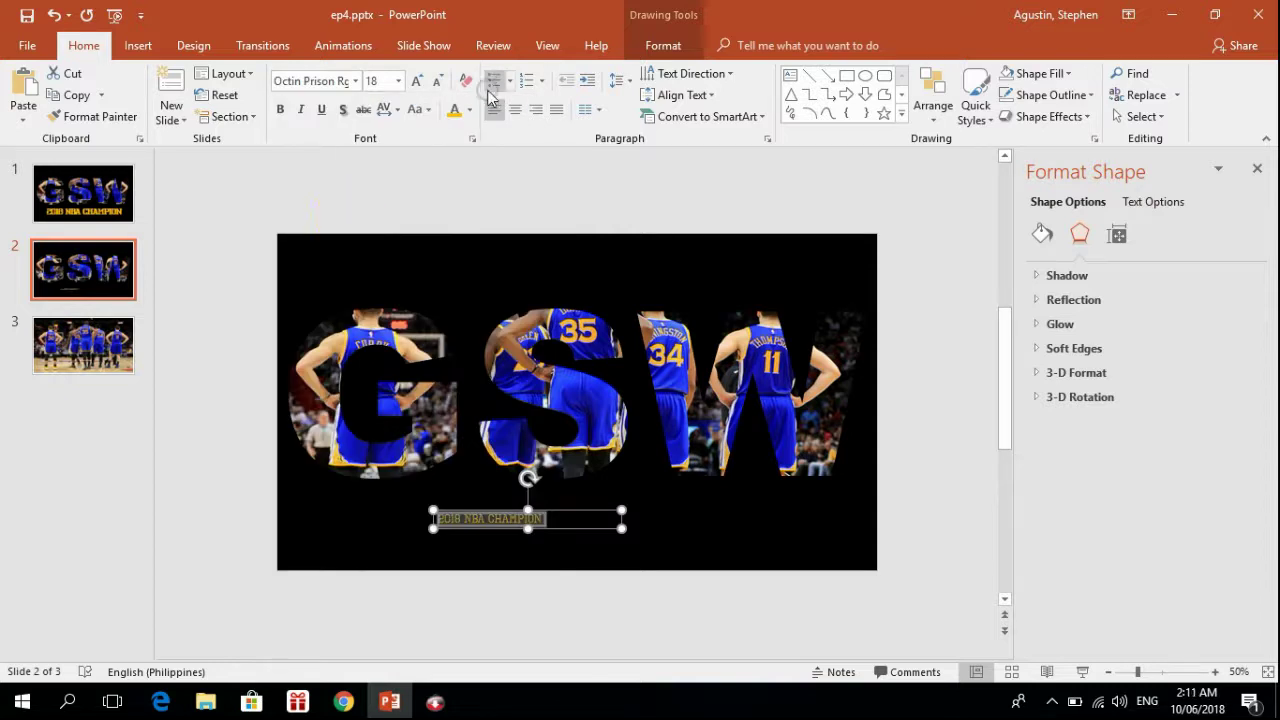
click(283, 114)
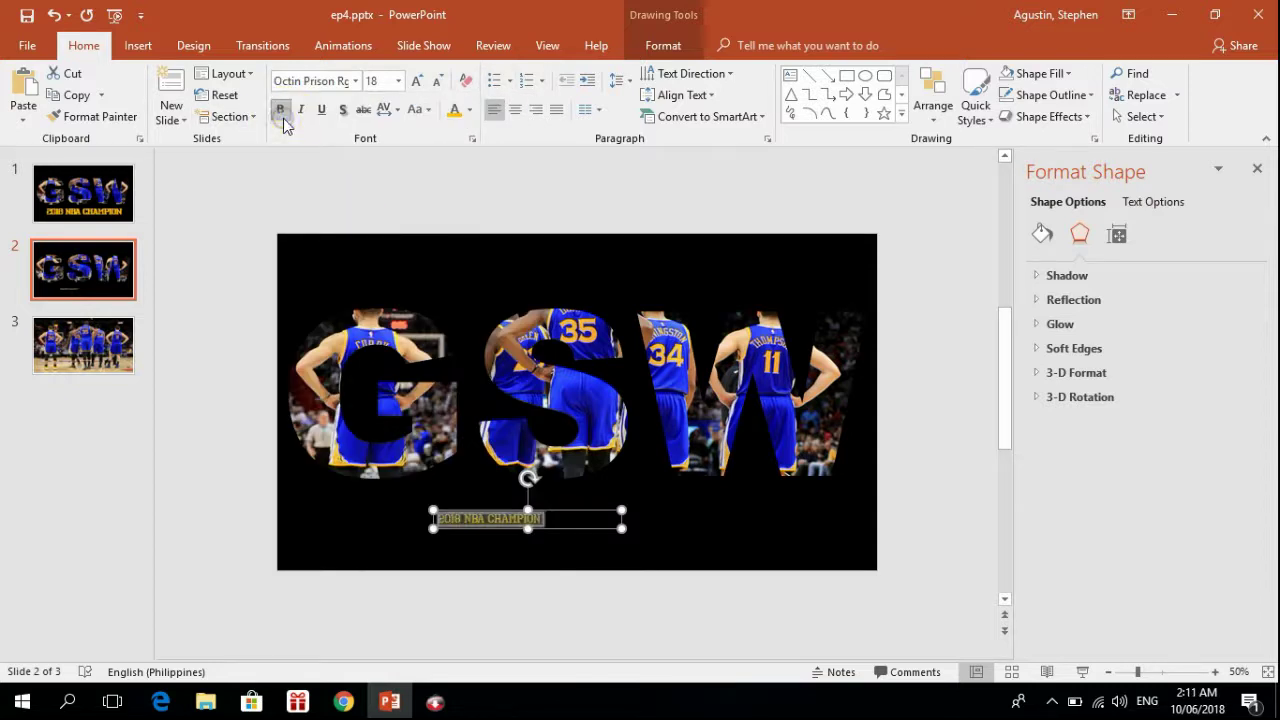
click(417, 90)
click(417, 90)
click(417, 90)
click(417, 90)
click(417, 90)
click(417, 90)
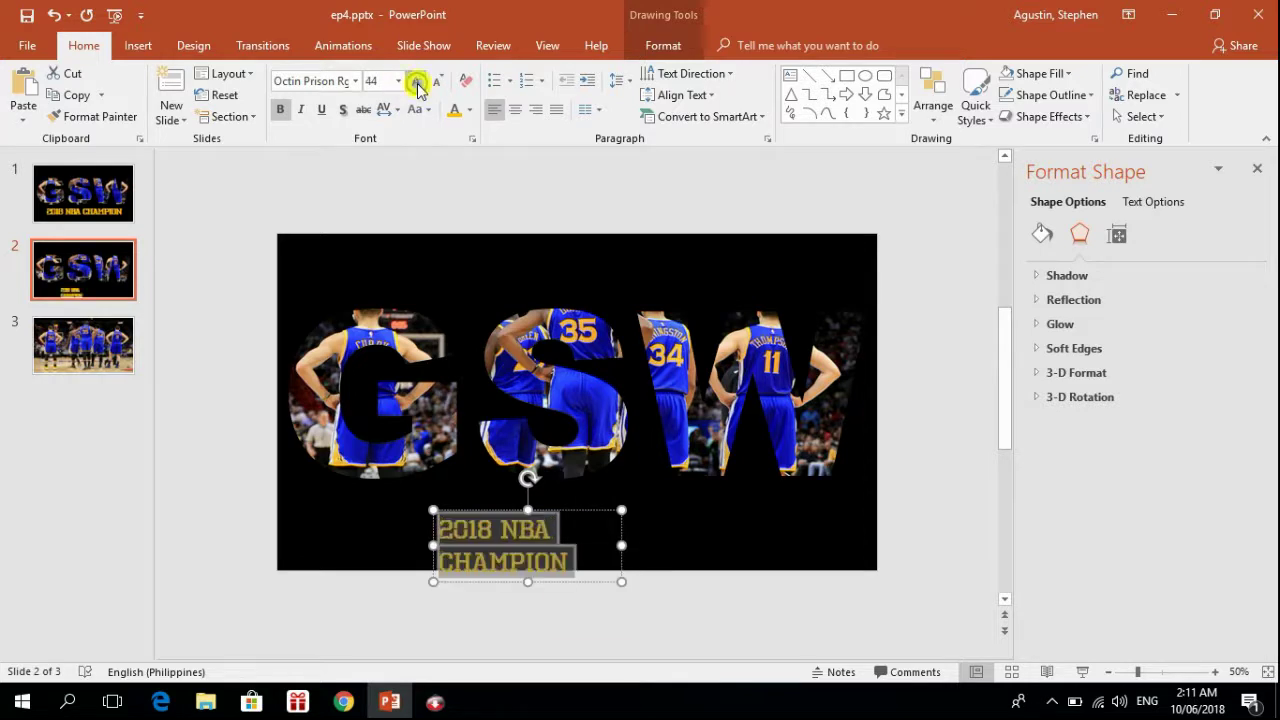
click(417, 90)
click(107, 203)
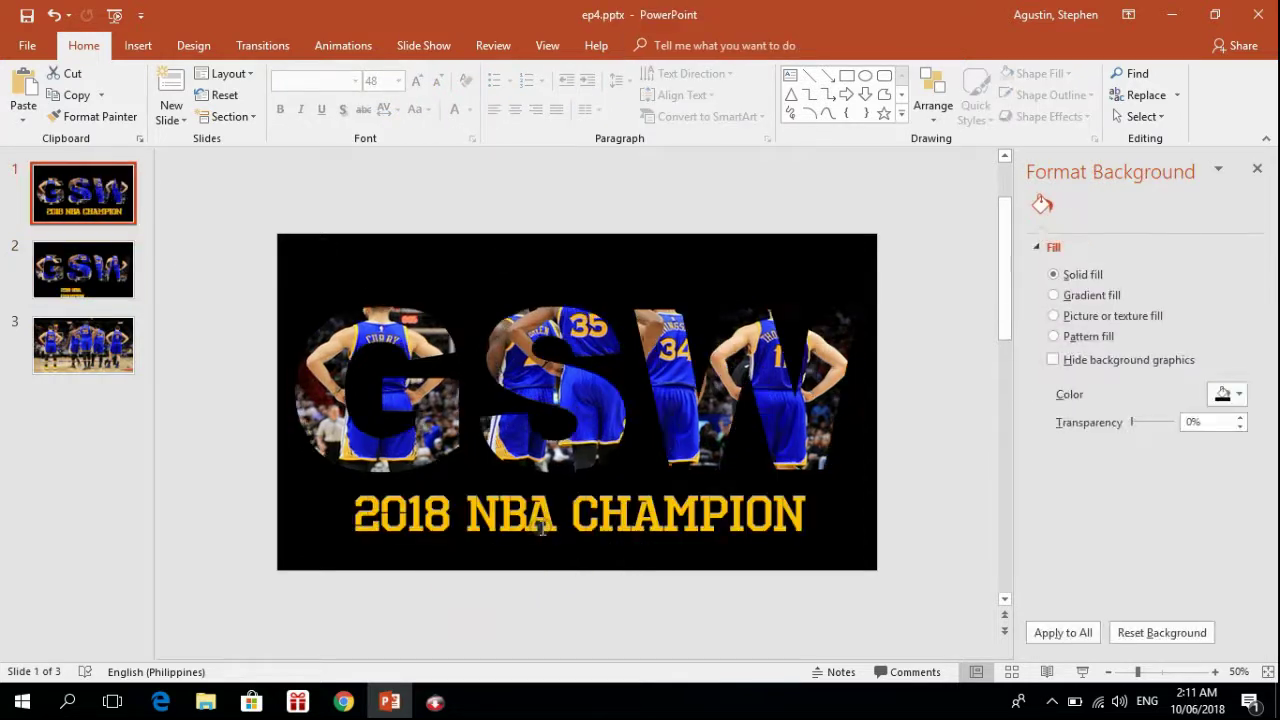
Step: Back on slide 2, set the caption's font size to 80 pt
click(555, 515)
click(64, 285)
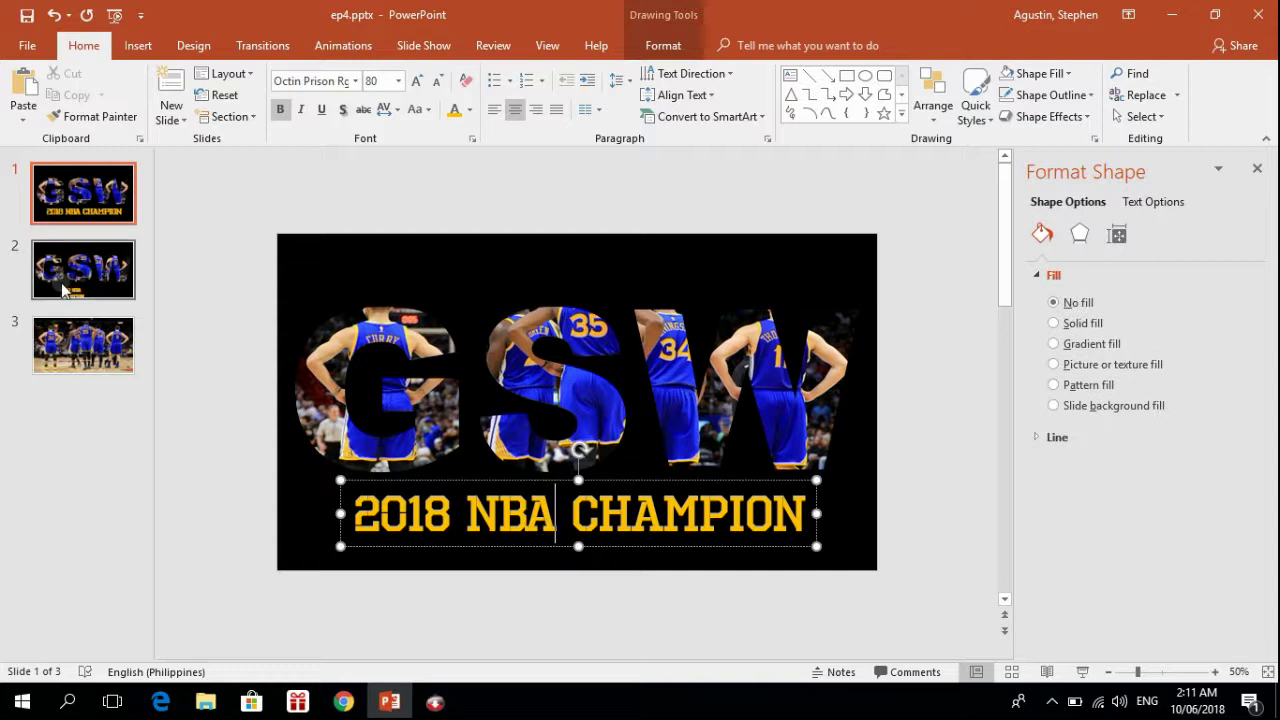
click(527, 540)
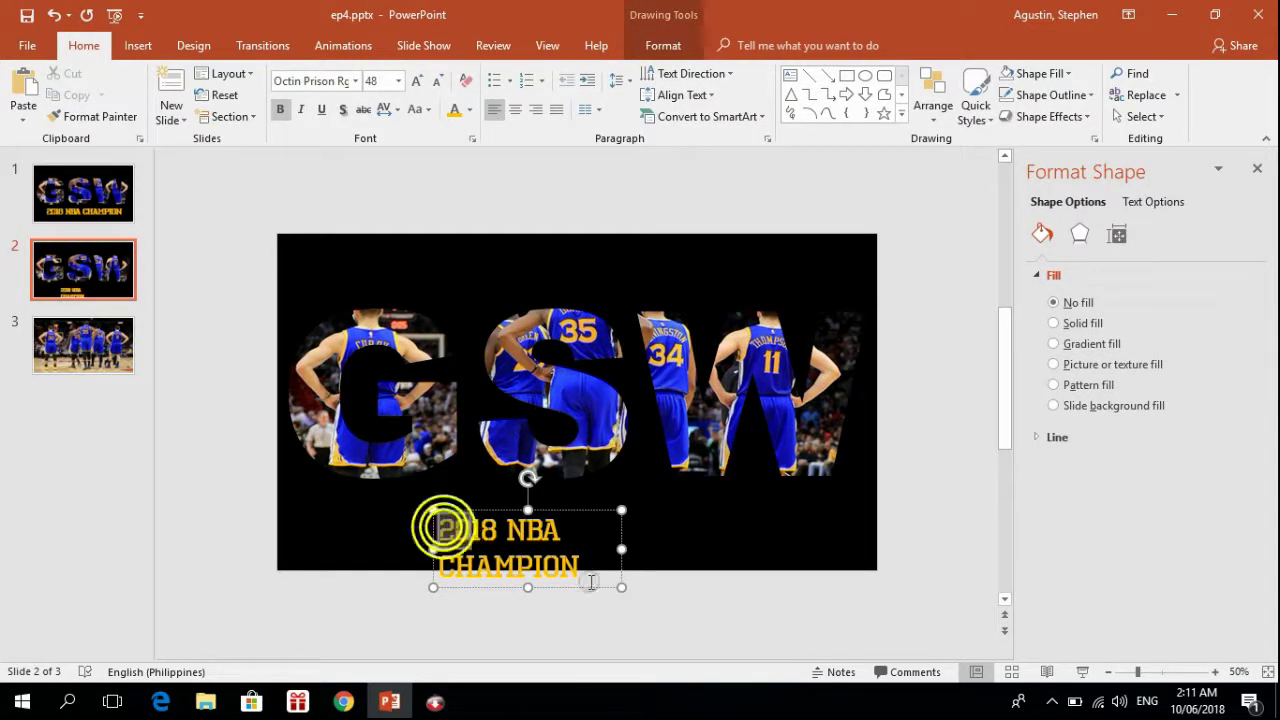
drag(443, 528, 606, 584)
click(384, 80)
key(BackSpace)
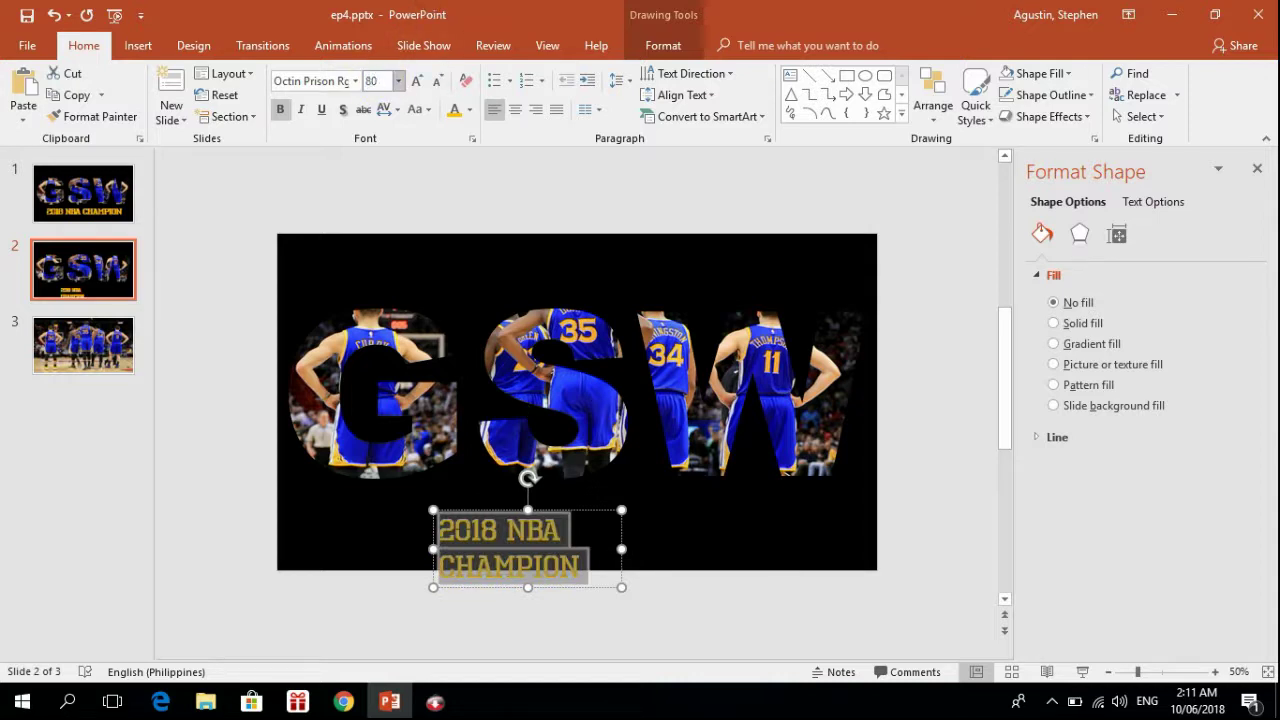
key(Return)
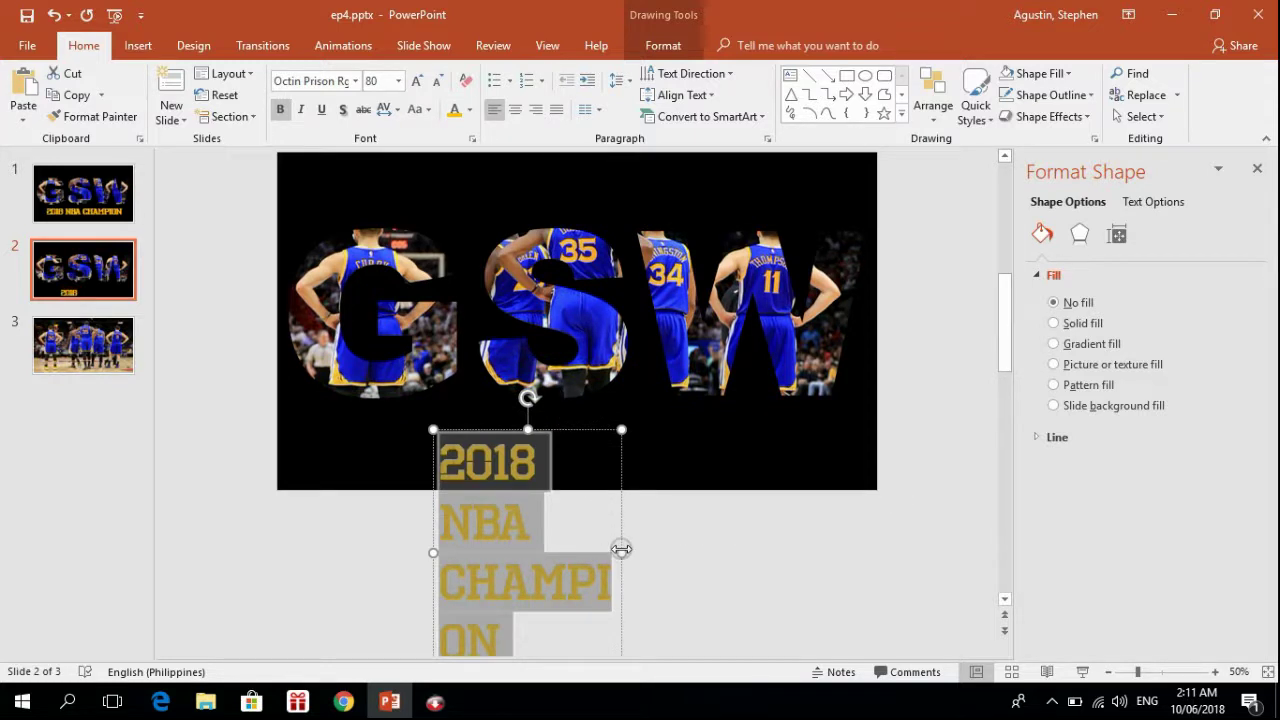
Step: Widen the caption box so the text fits on one line, center it, and place it below GSW
drag(621, 549, 866, 549)
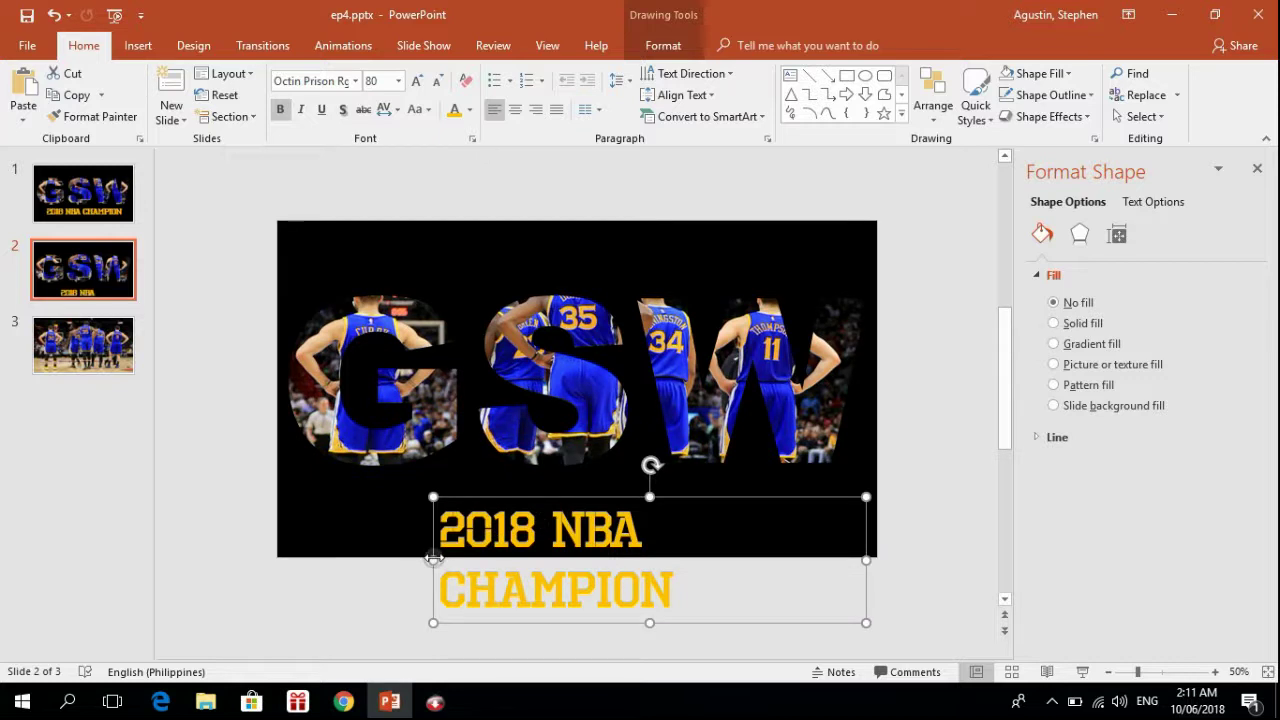
drag(433, 559, 221, 549)
click(521, 114)
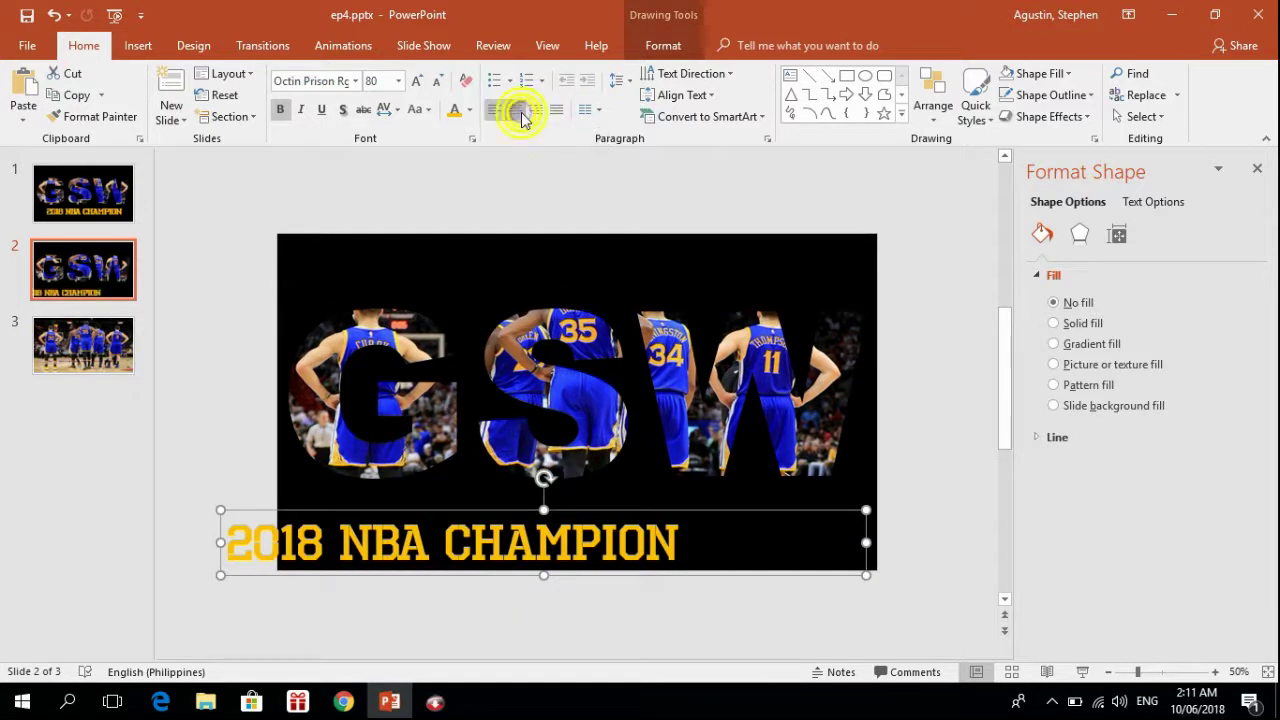
drag(584, 510, 628, 485)
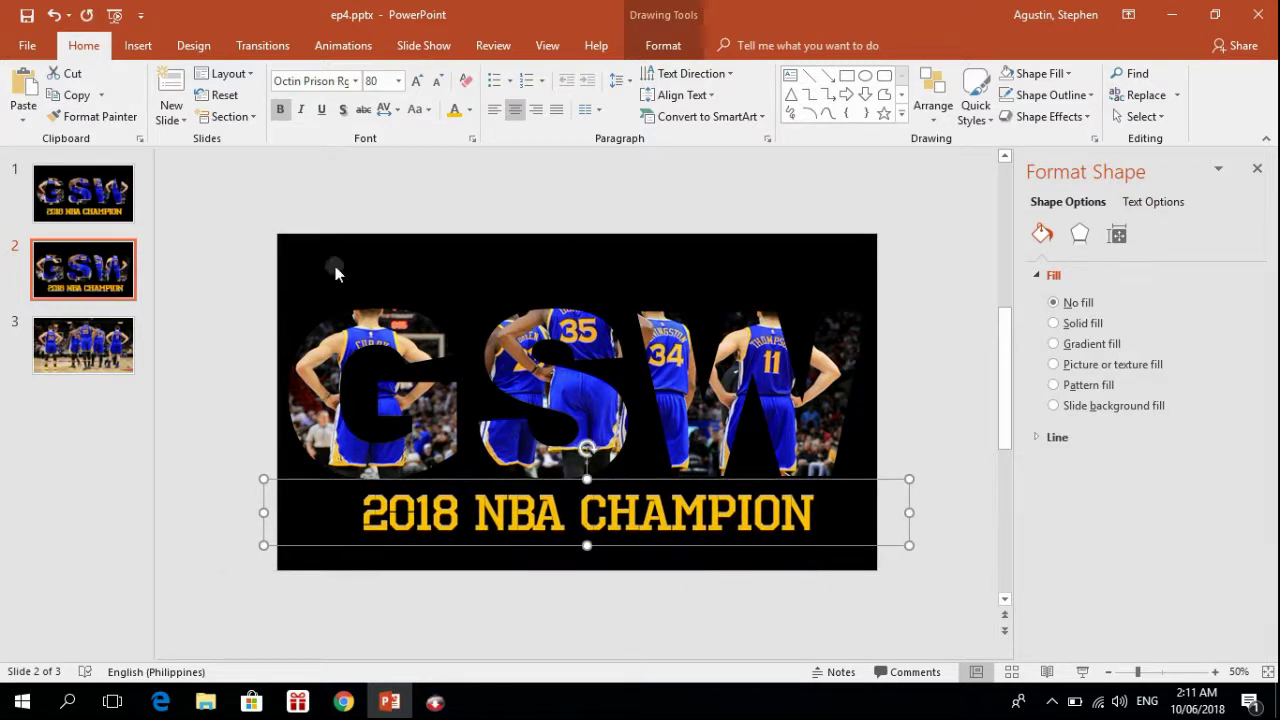
Step: Turn bold off for the caption and nudge it two steps left
click(282, 111)
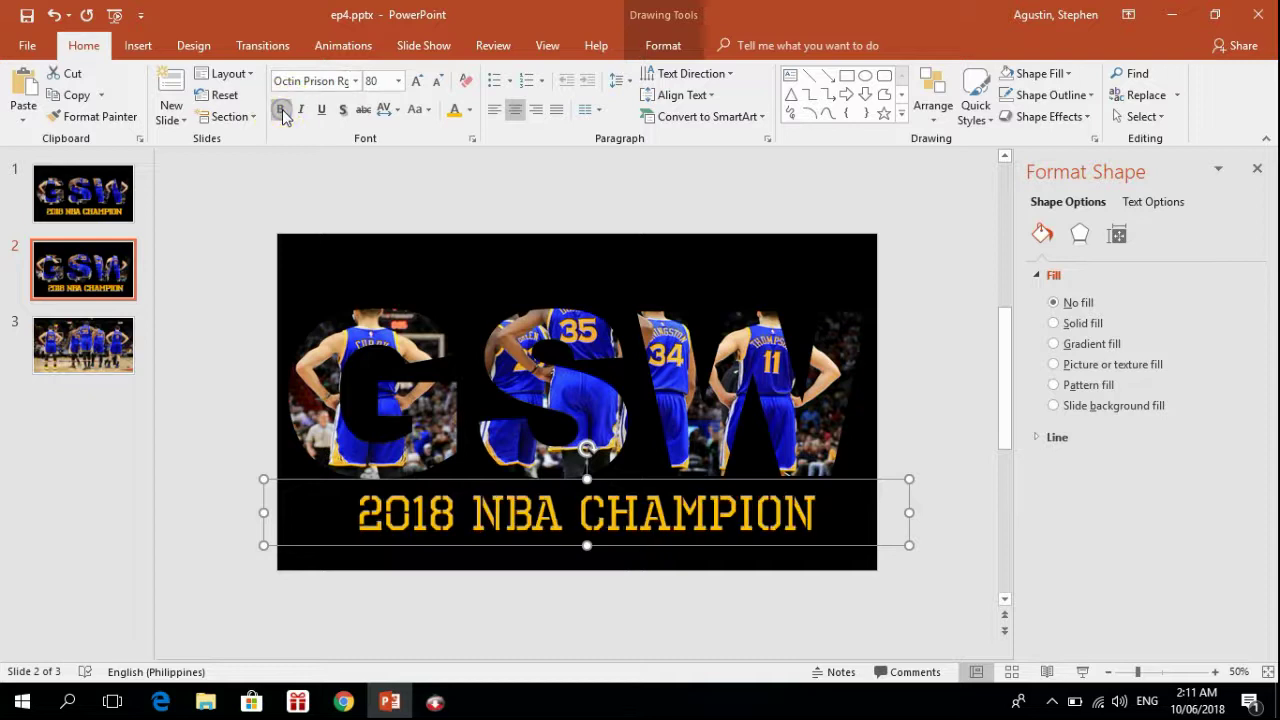
click(282, 111)
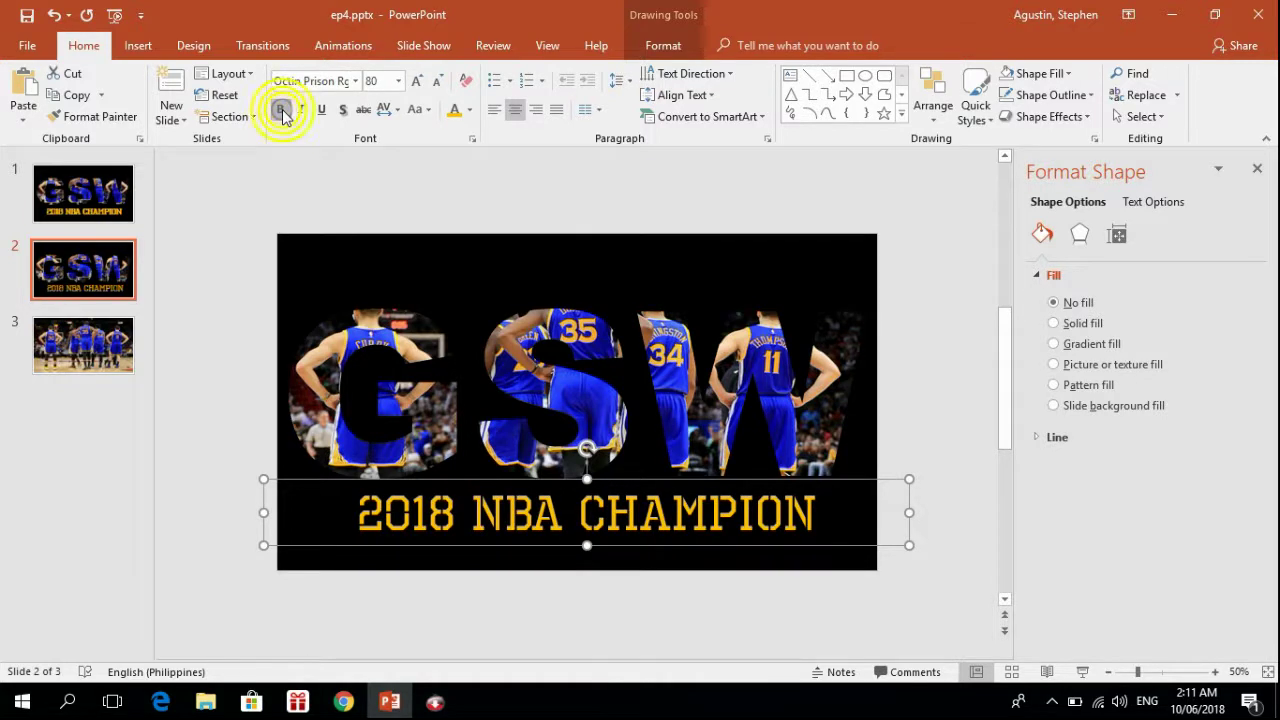
click(282, 111)
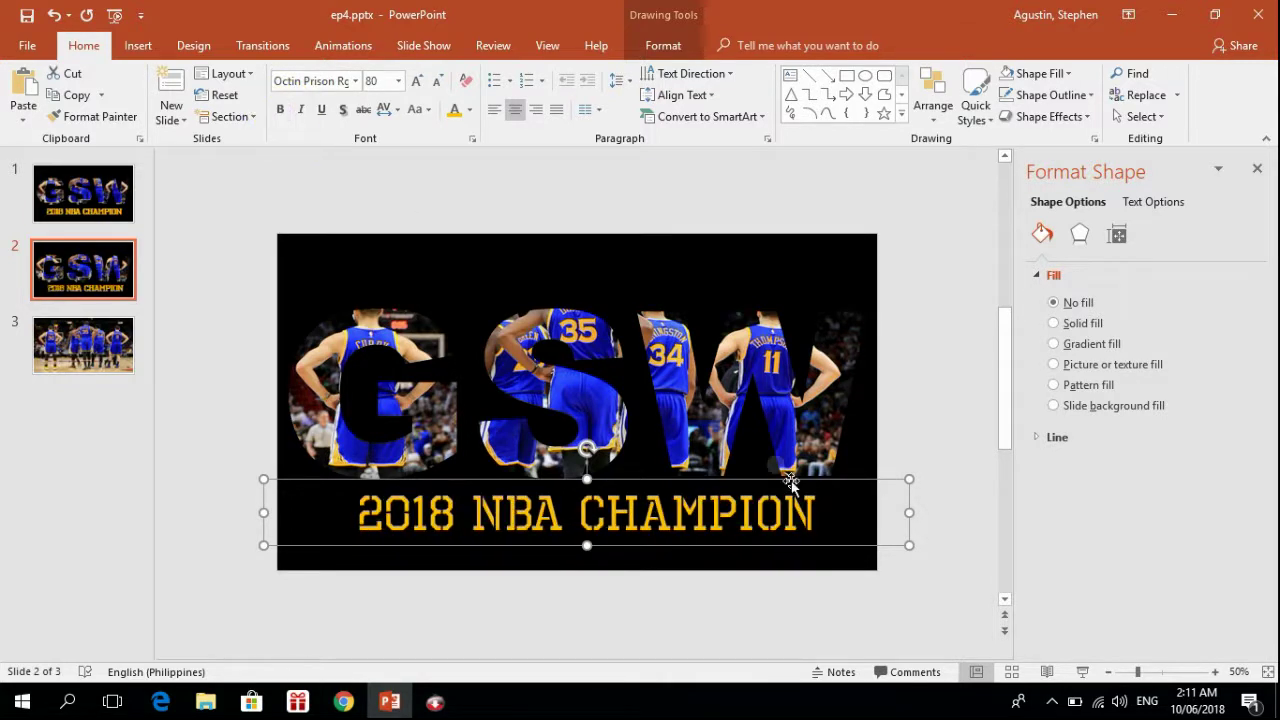
click(657, 477)
key(Left)
key(Left)
key(Left)
key(Left)
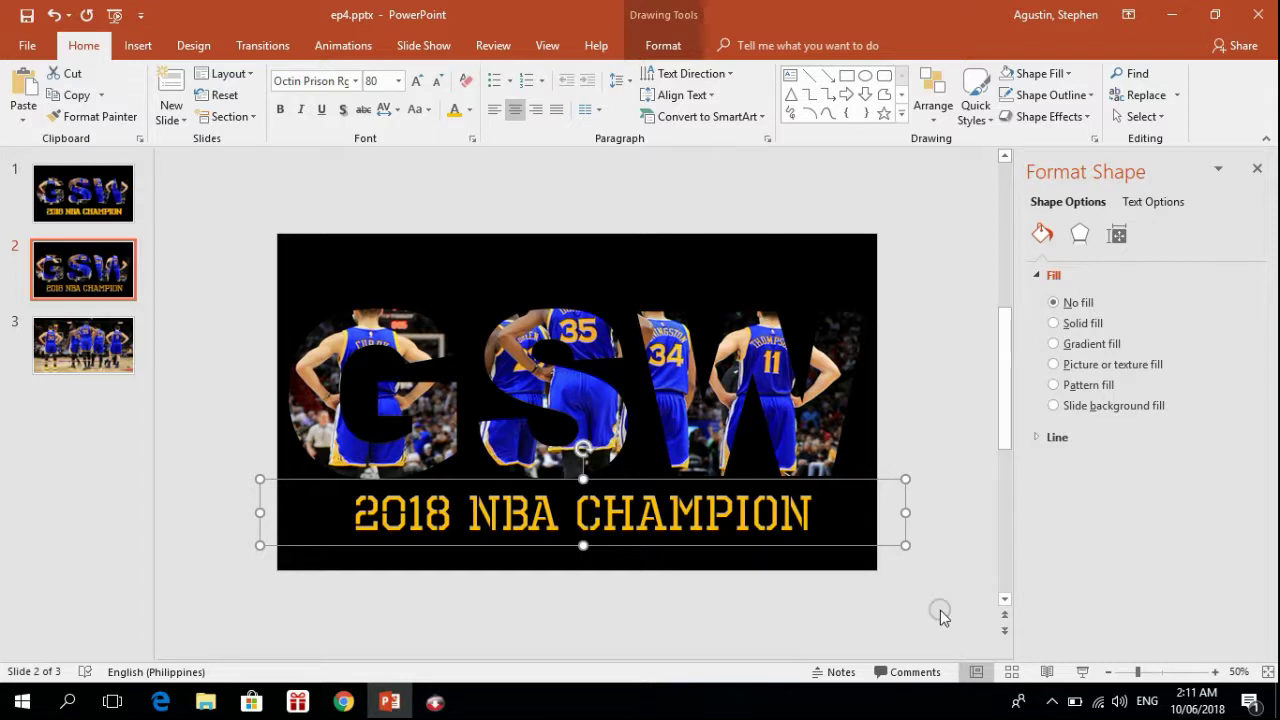
key(Left)
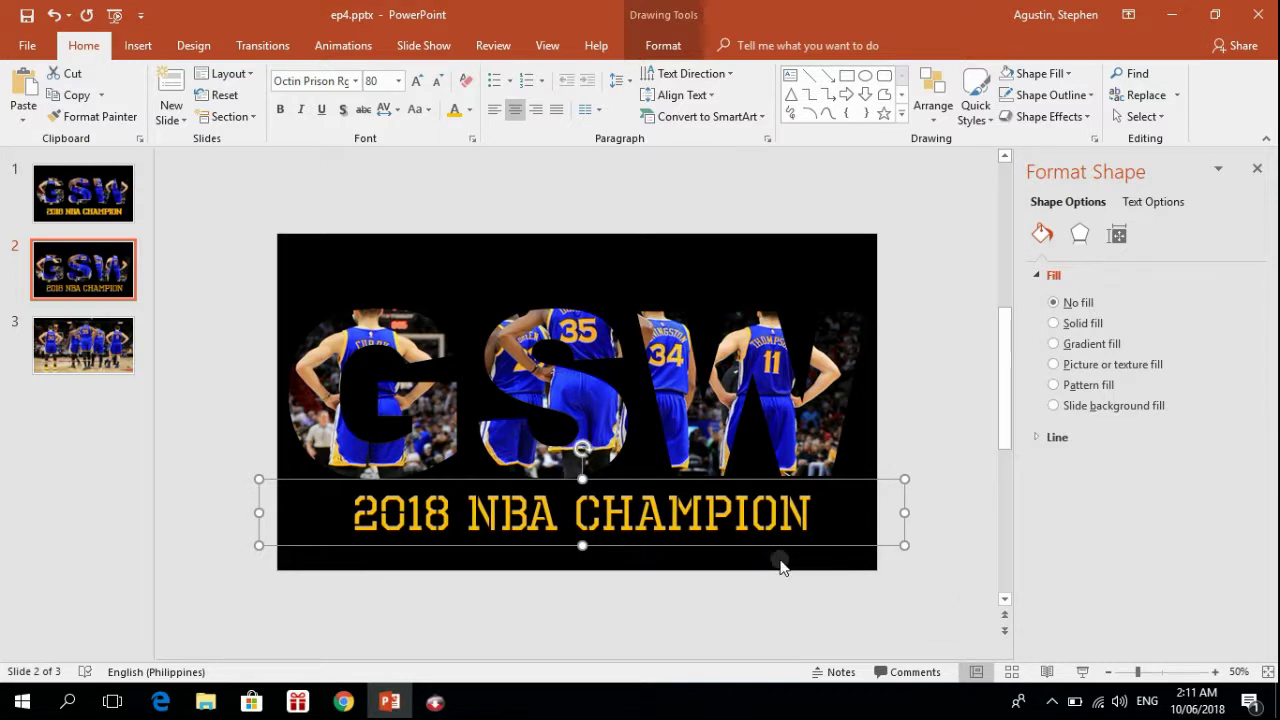
Step: Deselect the caption and run the slide show to preview slide 2 full screen
click(946, 592)
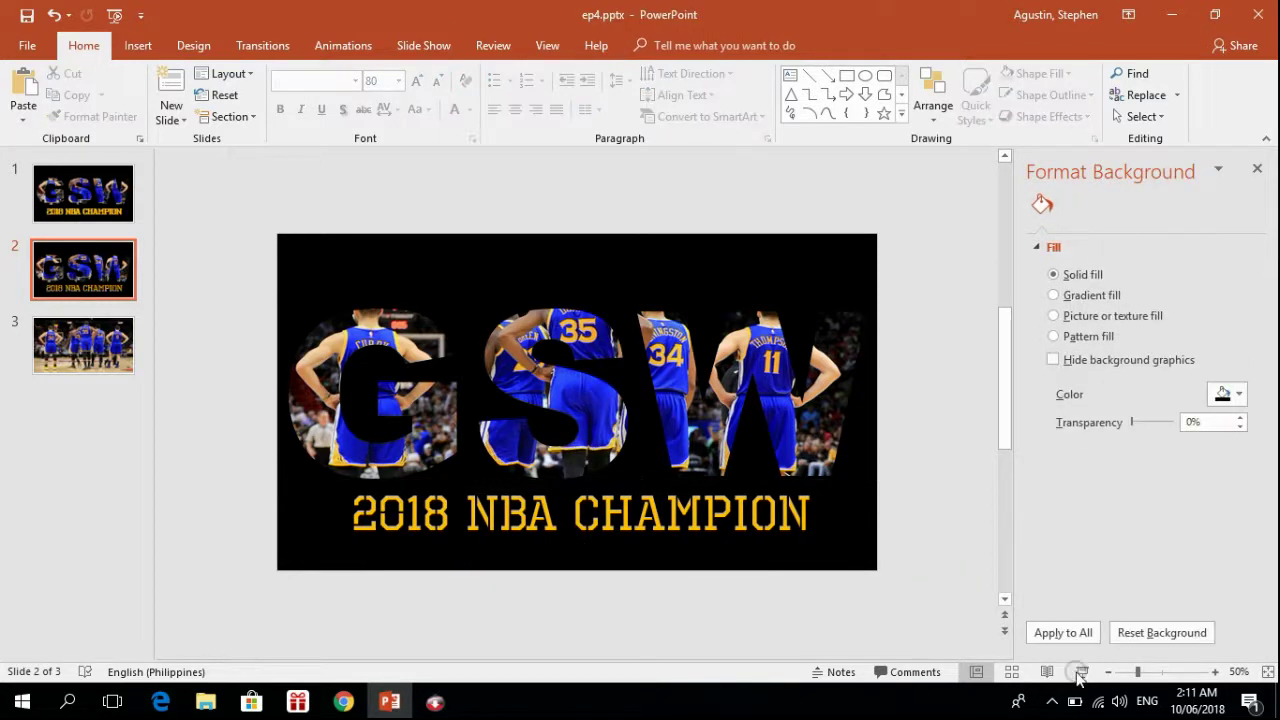
click(1081, 672)
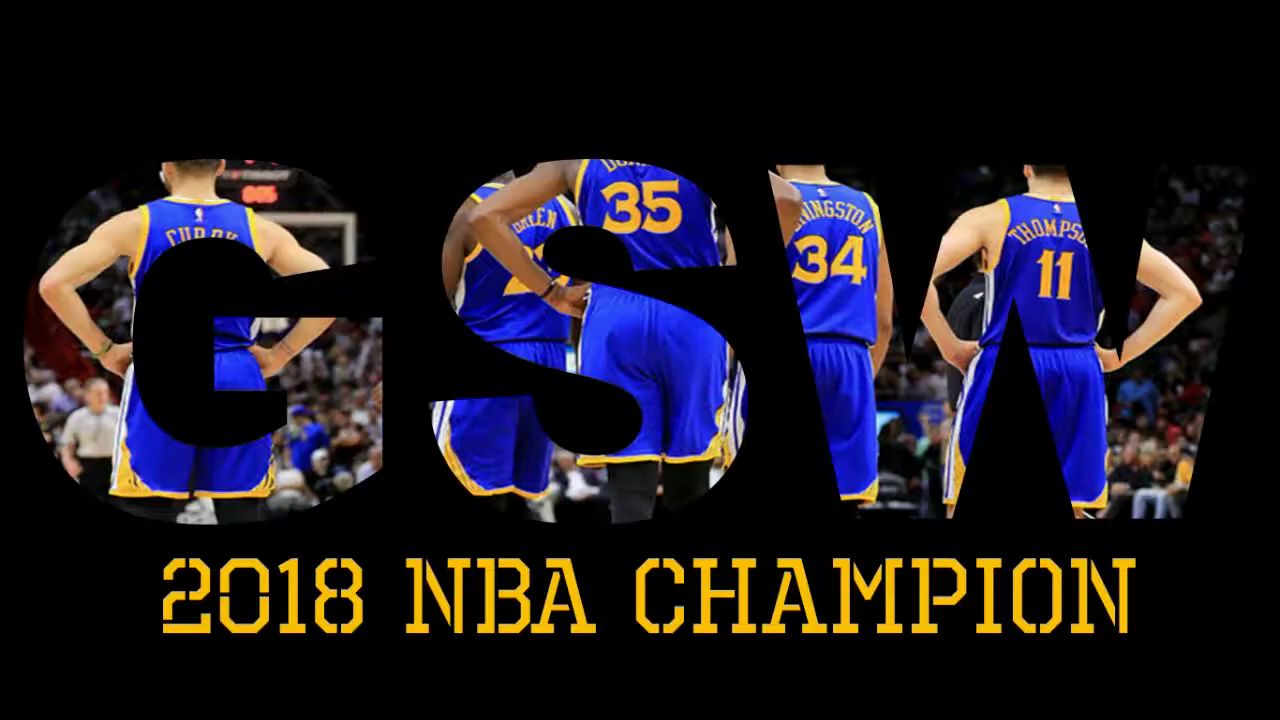